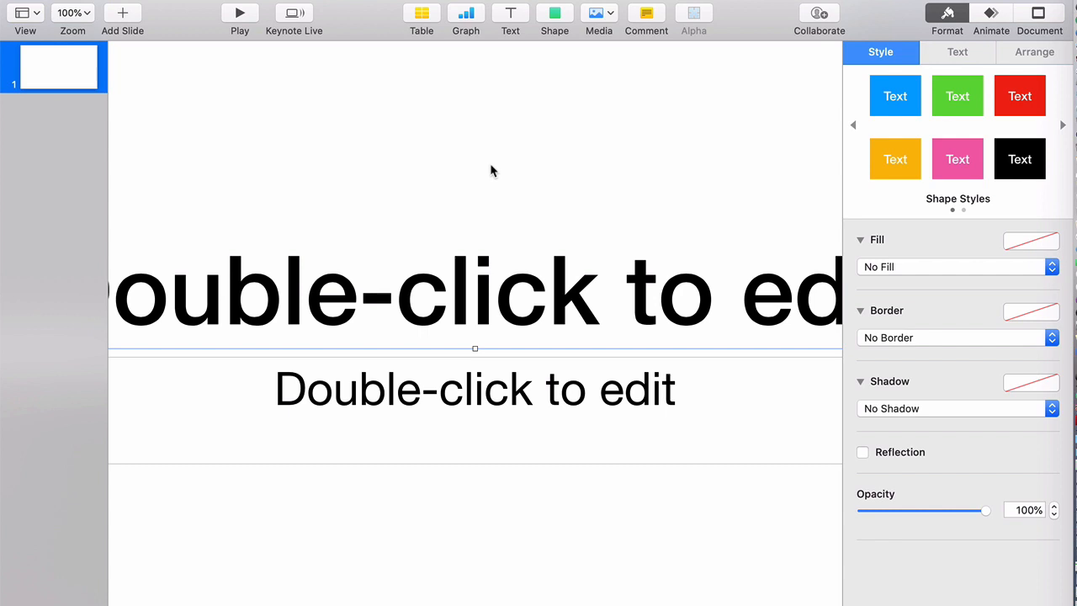
- Delete the title and subtitle placeholders from the slide
left_click(492, 171)
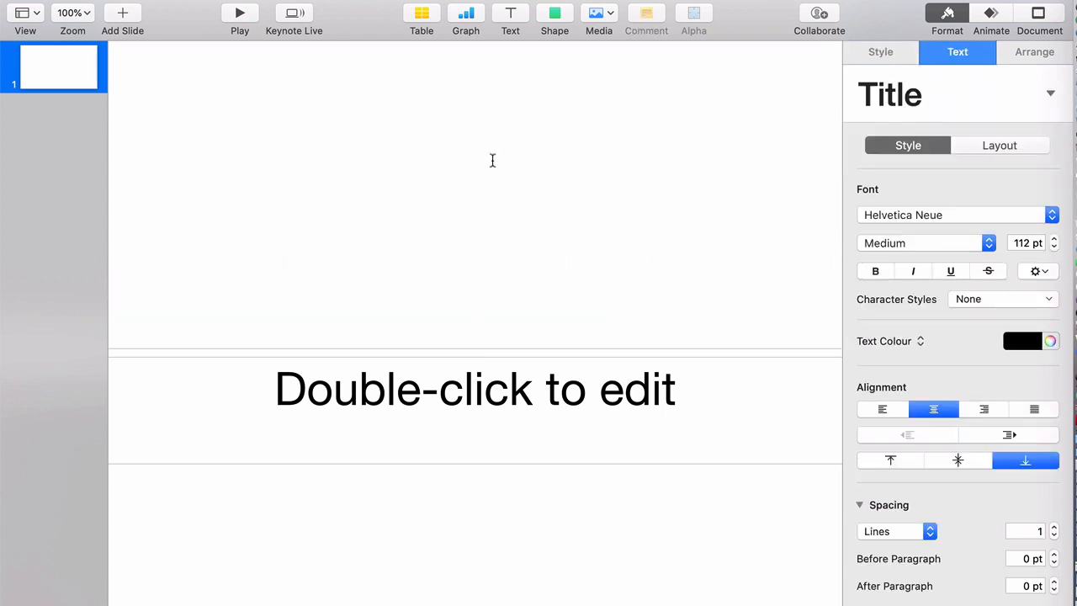
left_click(448, 513)
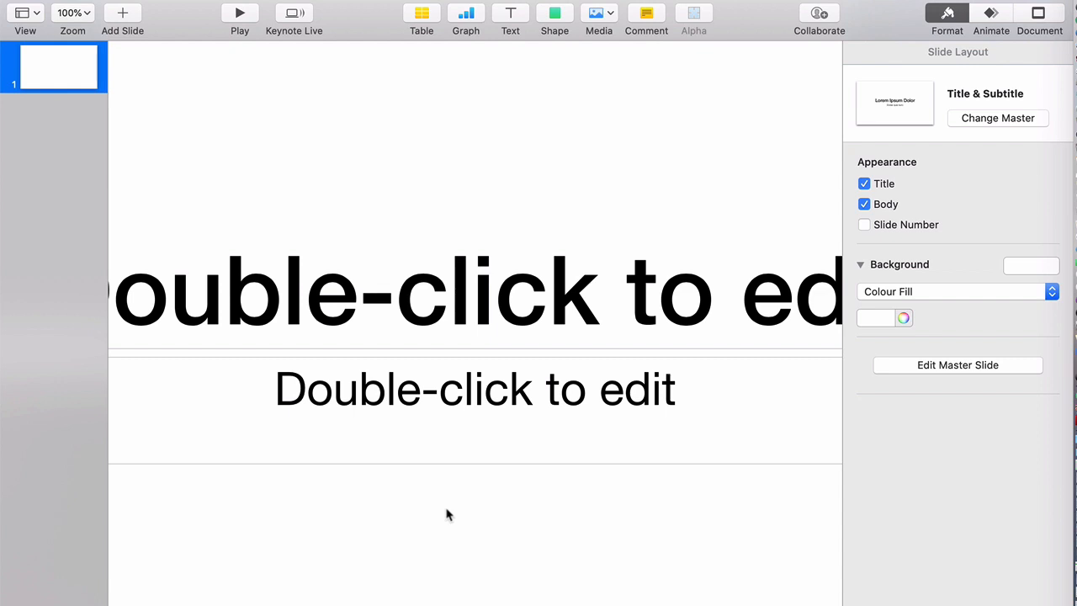
key("super+a")
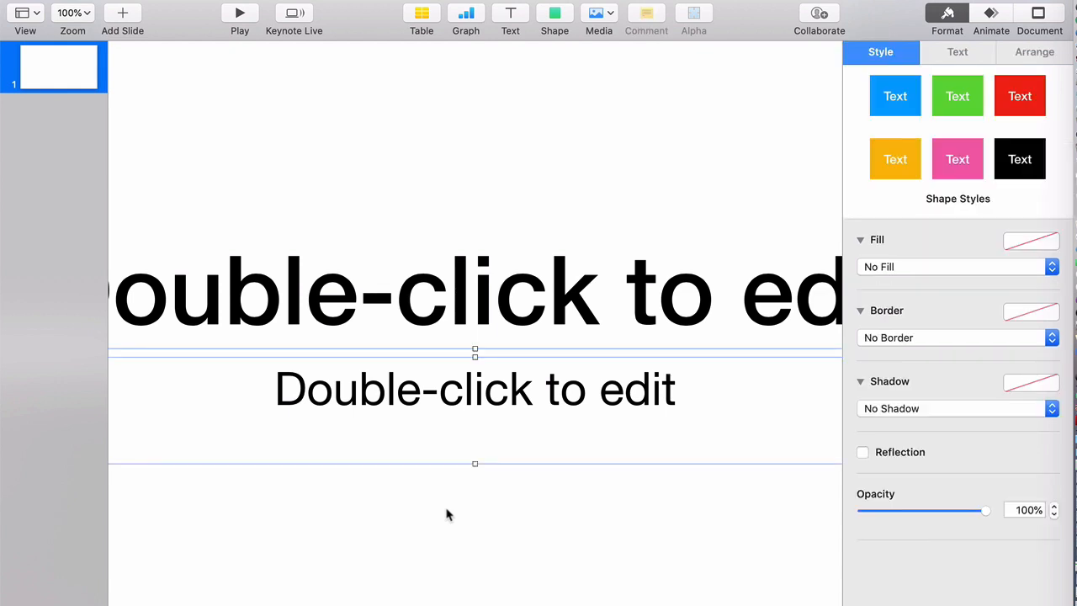
key("Delete")
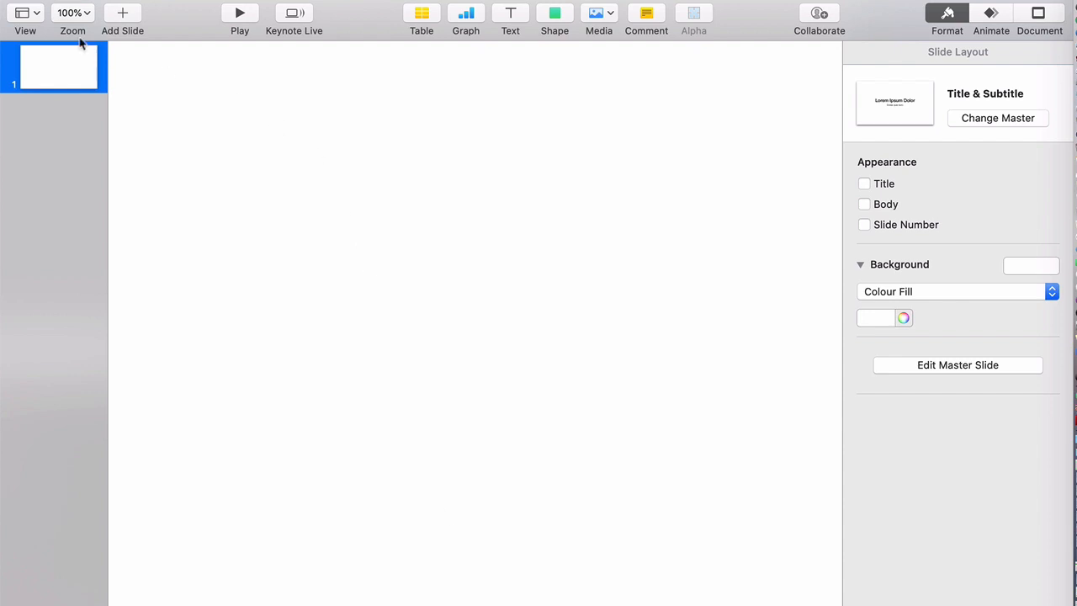
- Paste the copied logo image onto the blank slide and save the presentation
left_click(72, 15)
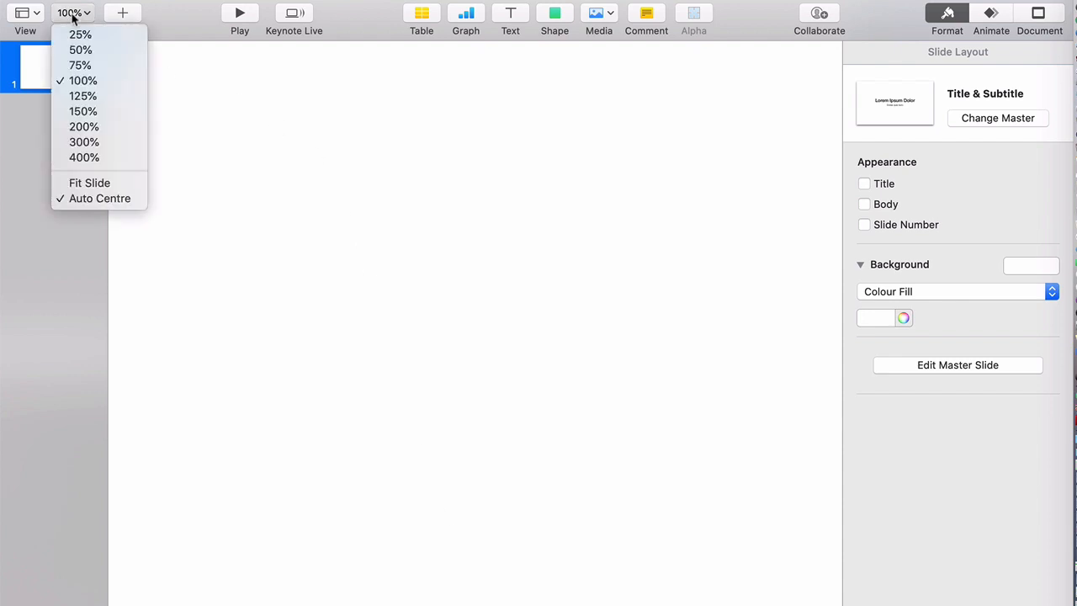
left_click(89, 182)
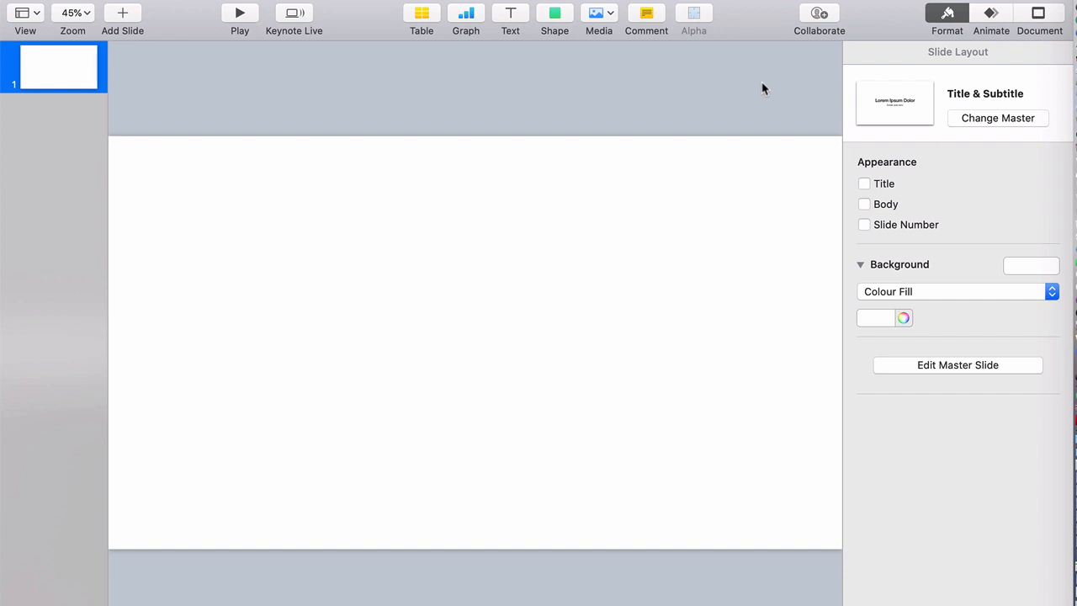
key("super+v")
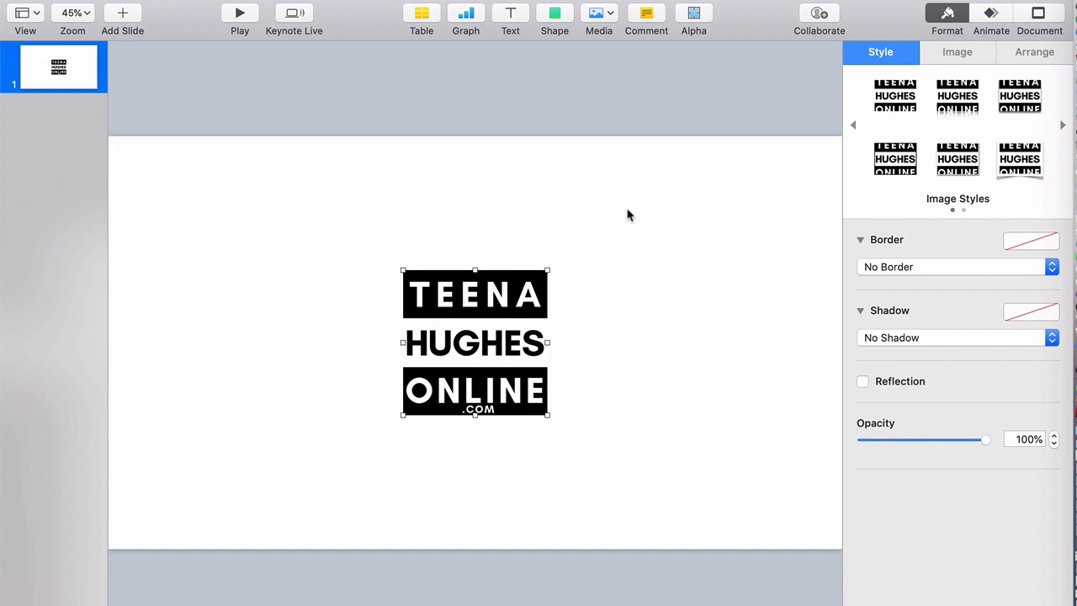
key("super+s")
left_click(855, 409)
left_click(586, 597)
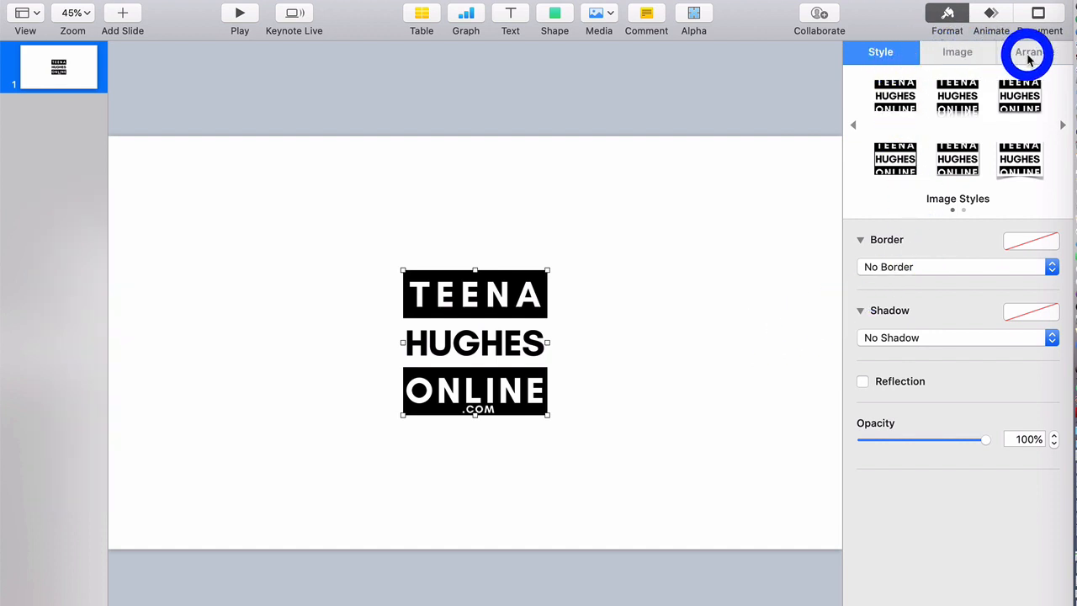
- Add the Drop build-in effect to the logo
left_click(957, 52)
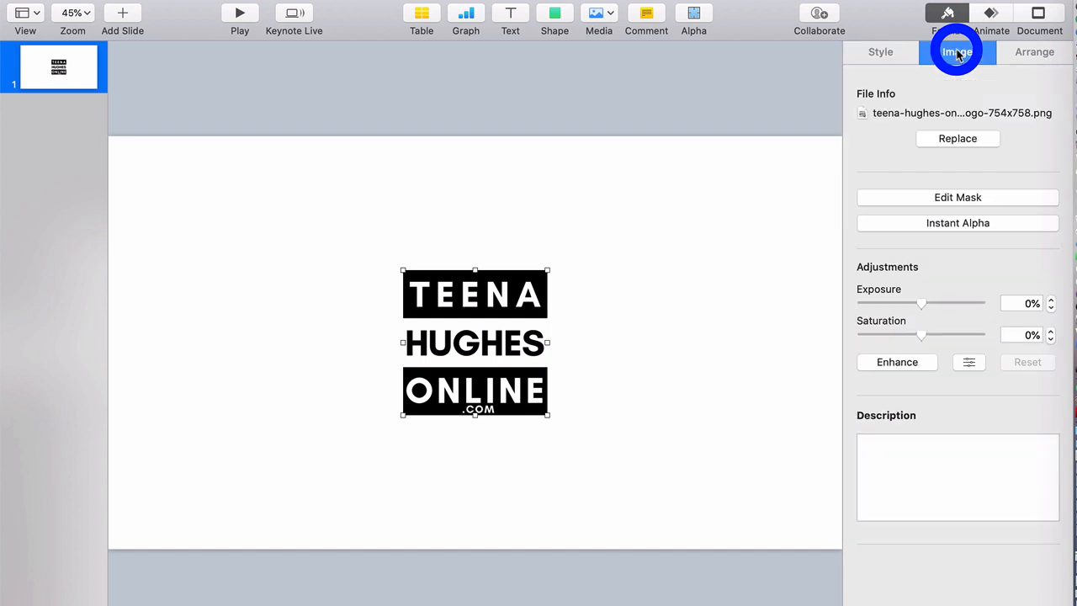
left_click(991, 13)
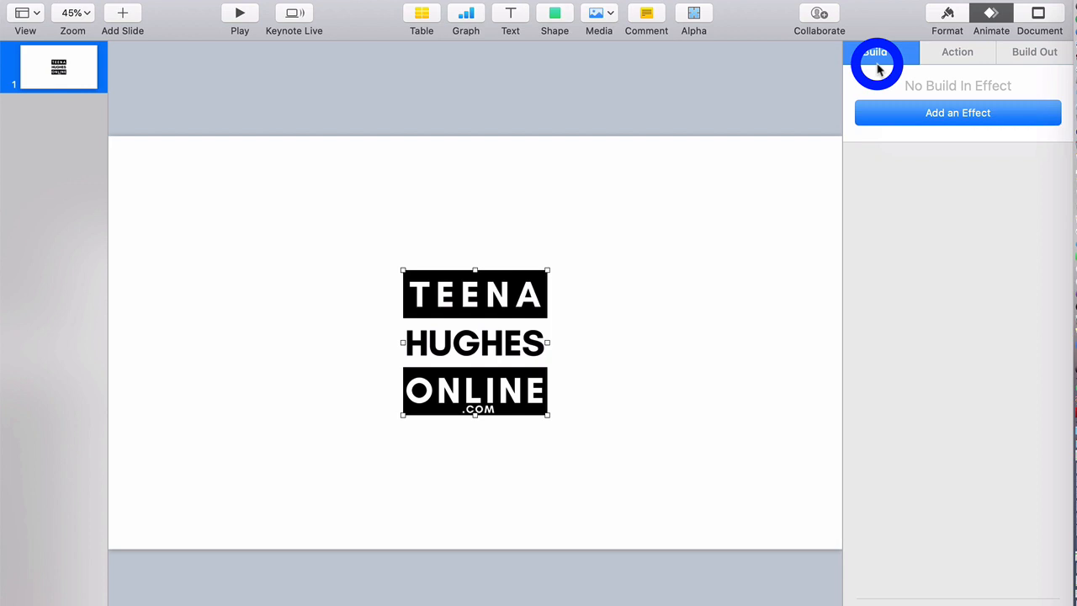
left_click(948, 113)
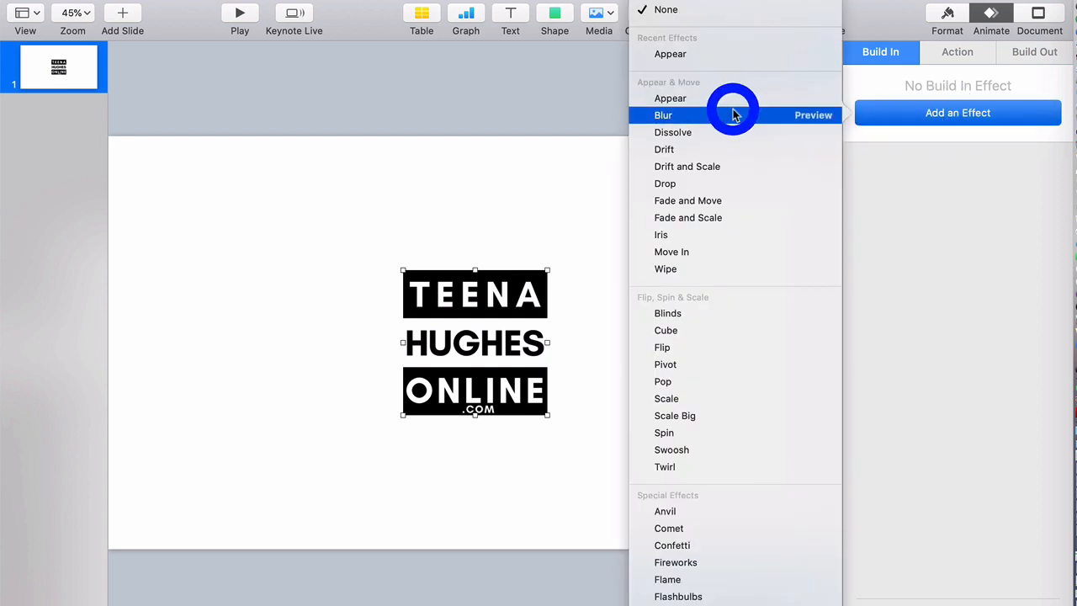
left_click(665, 183)
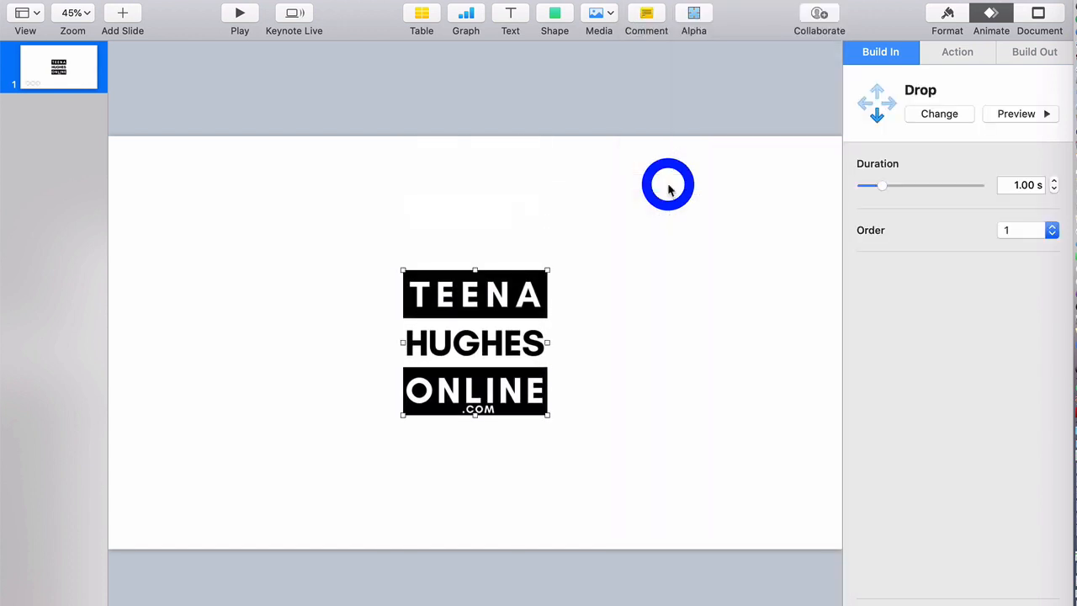
- Change the logo's build-in effect to Appear
left_click(936, 115)
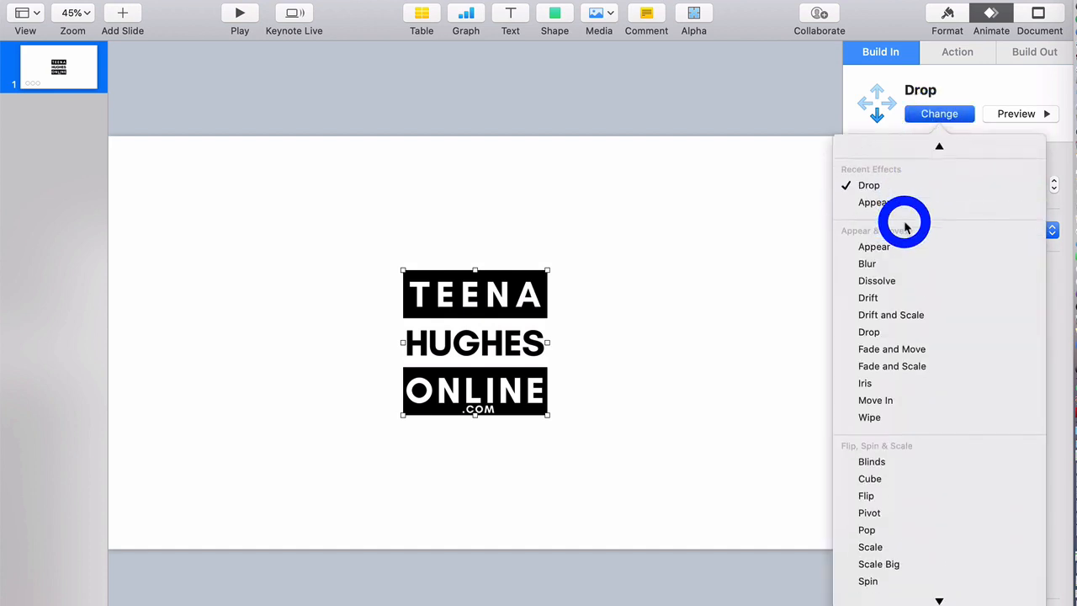
scroll(904, 218, "down", 2)
scroll(904, 215, "up", 3)
left_click(873, 207)
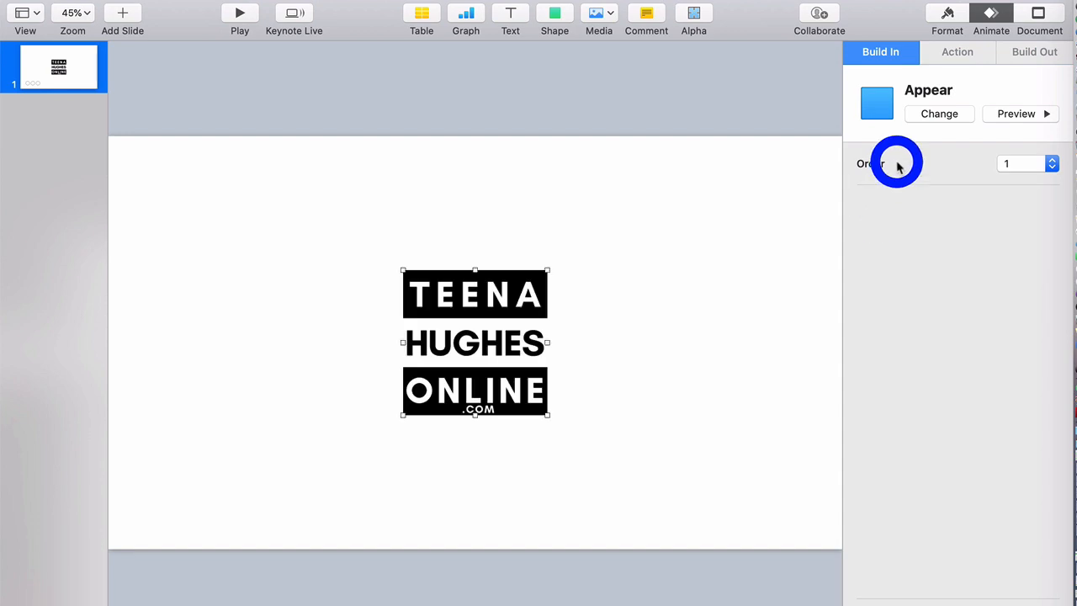
- Try the Swoosh and the Fade and Scale build-in effects on the logo
left_click(941, 113)
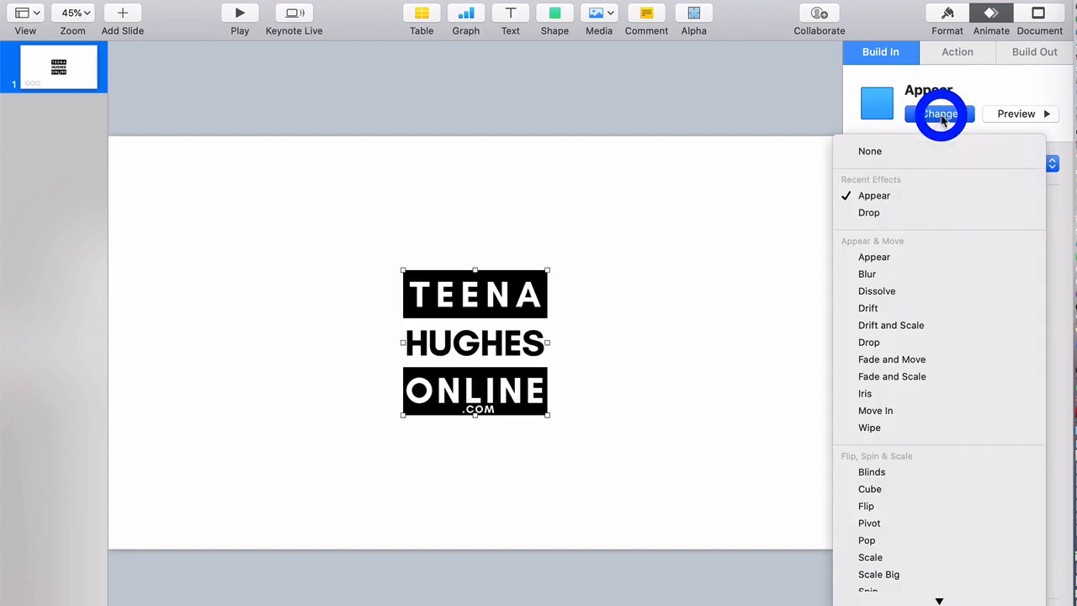
scroll(933, 251, "down", 10)
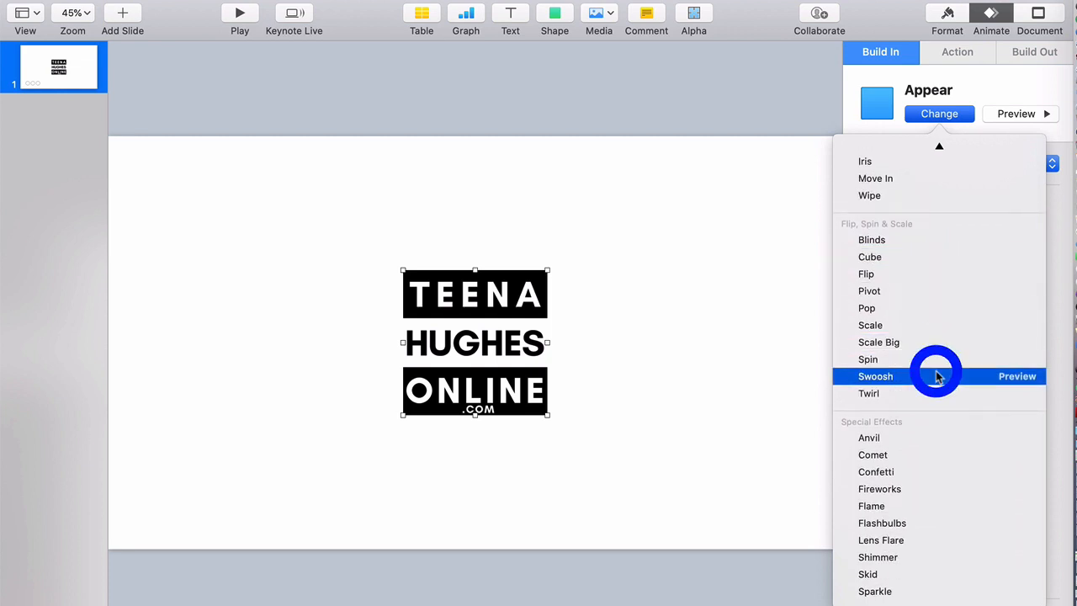
left_click(927, 378)
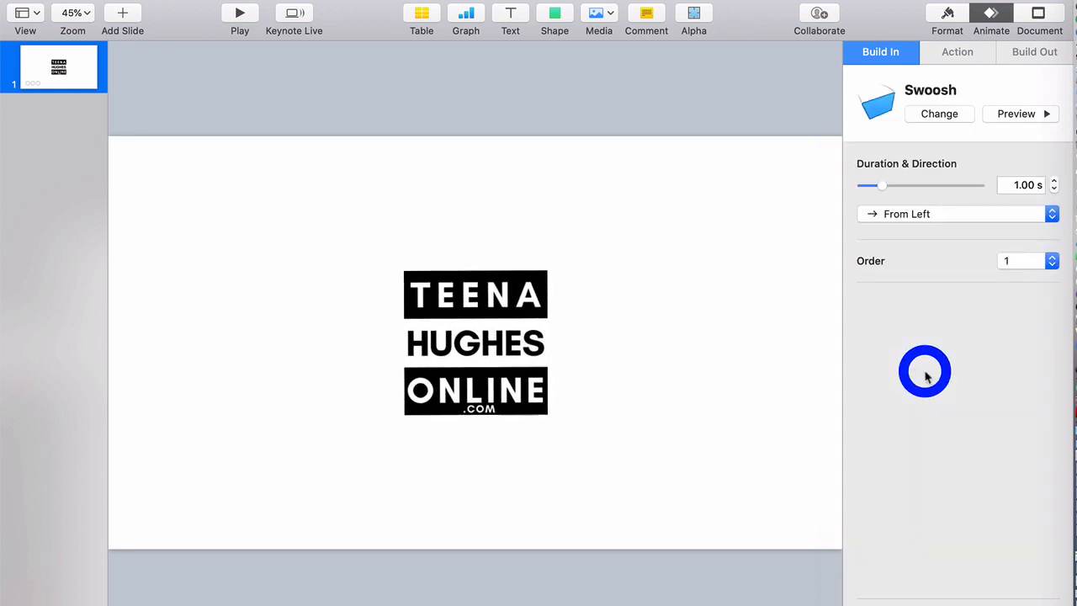
left_click(933, 115)
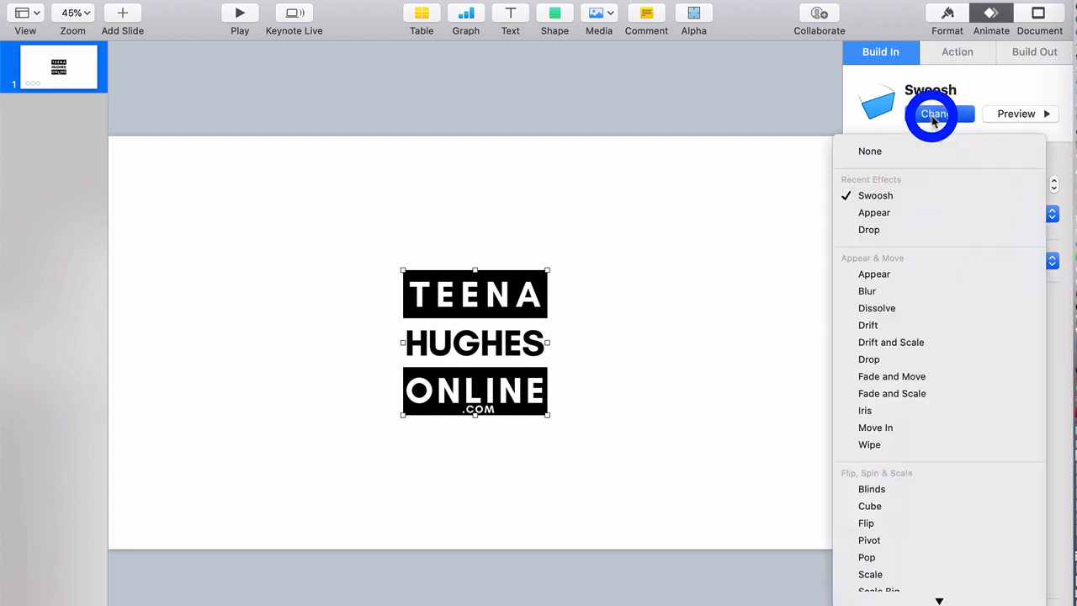
left_click(913, 393)
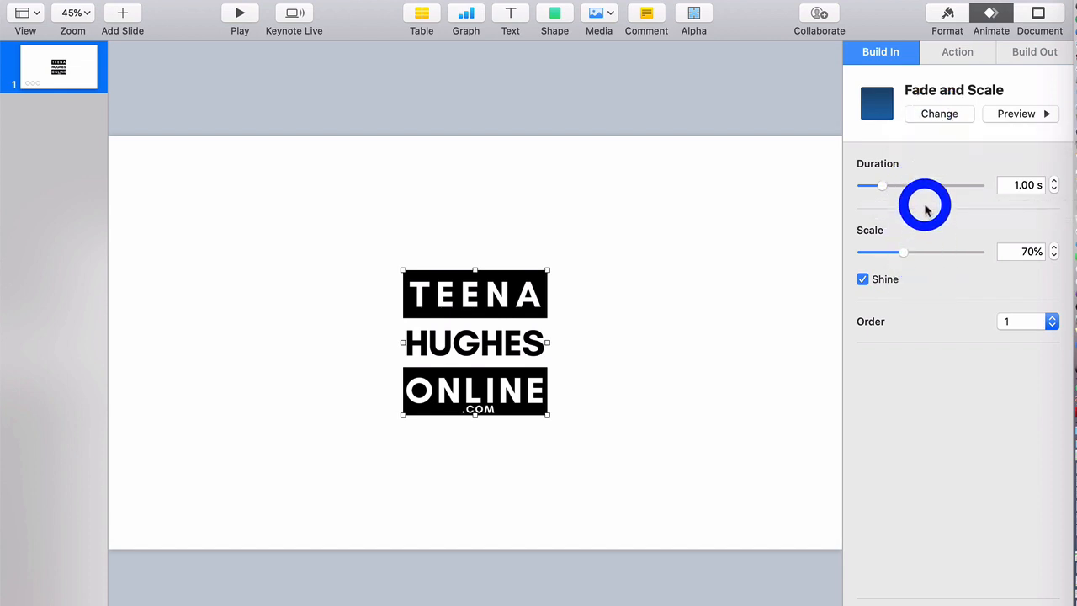
left_click(807, 227)
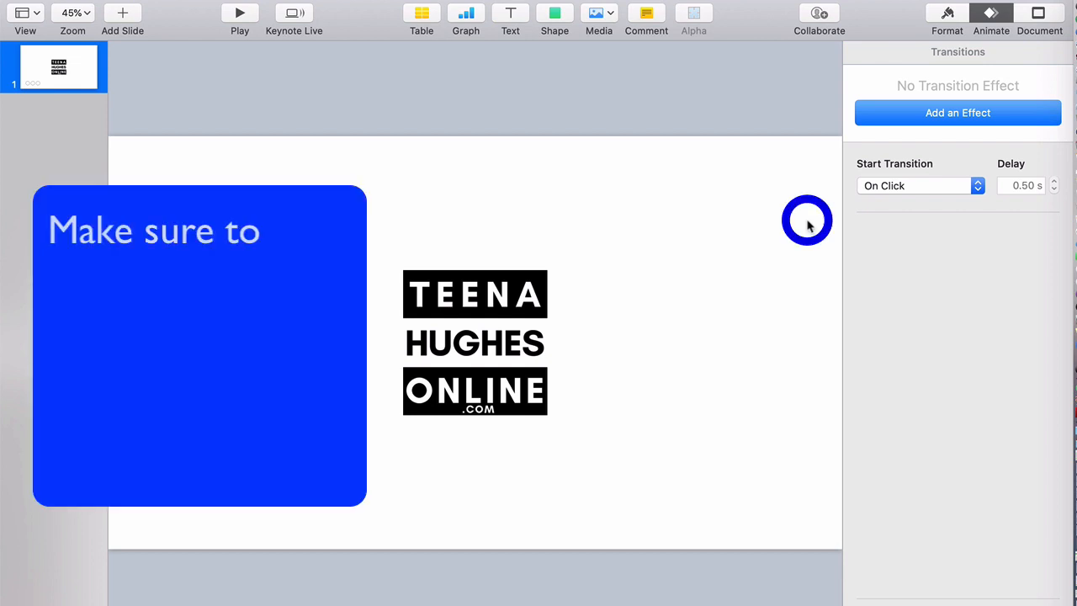
left_click(925, 187)
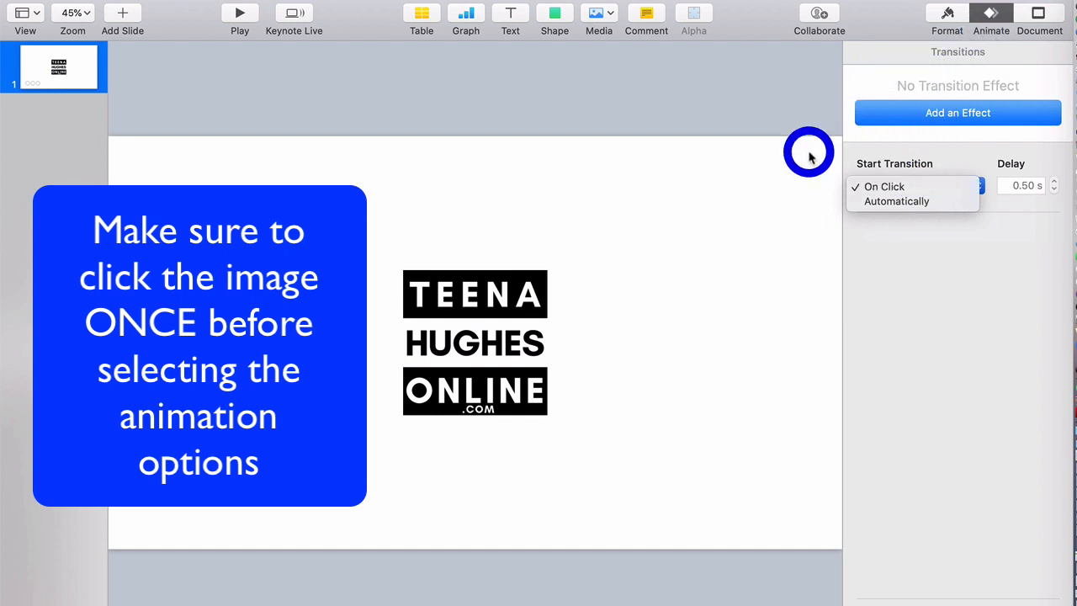
left_click(905, 289)
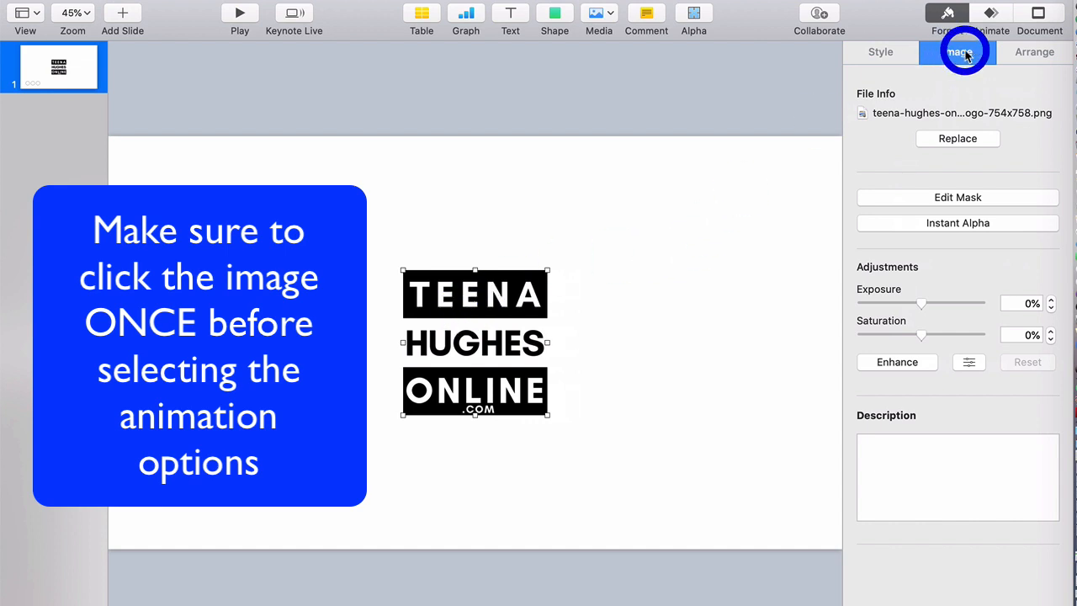
- Set the logo's build-in effect to the special effect Anvil
left_click(993, 17)
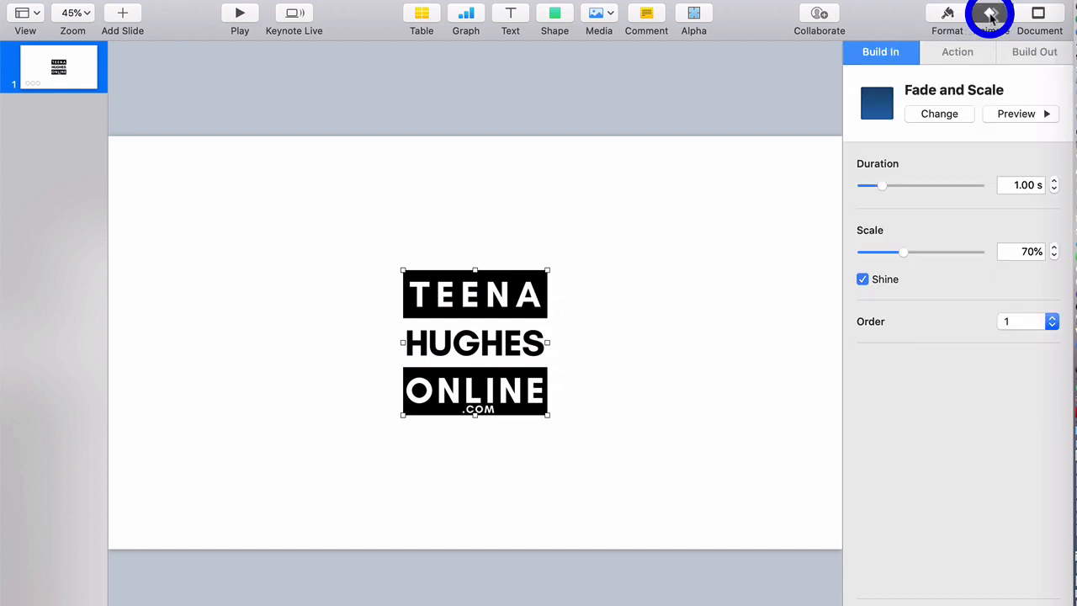
left_click(936, 115)
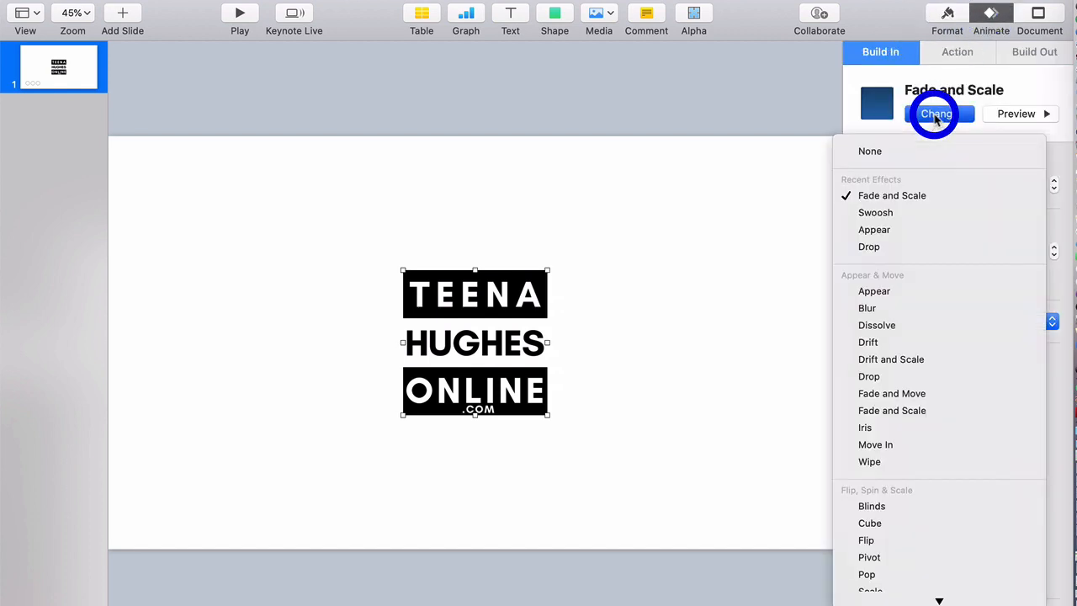
scroll(909, 471, "down", 6)
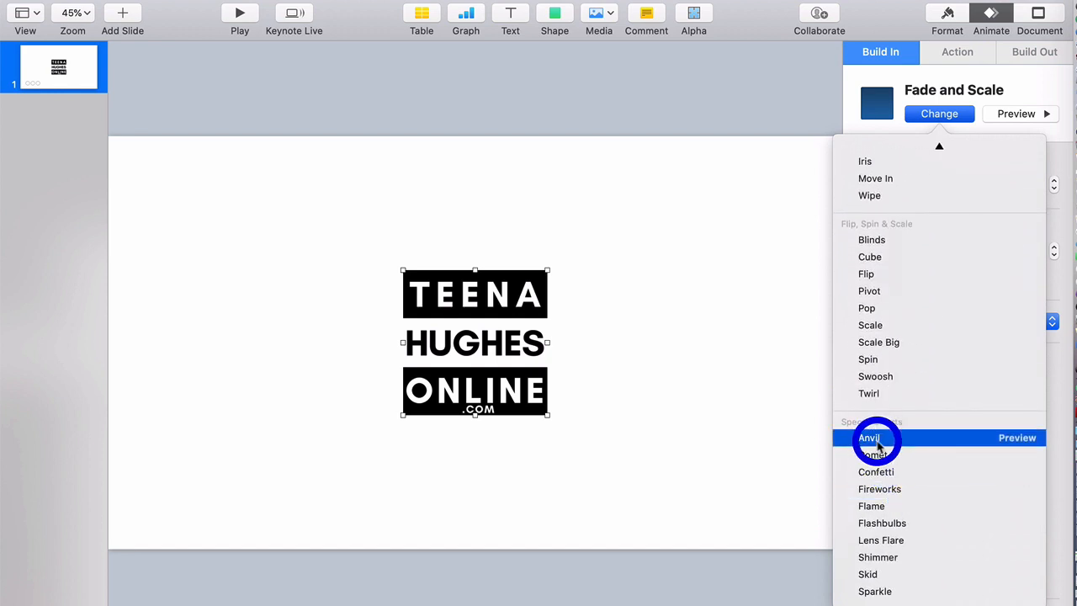
left_click(869, 438)
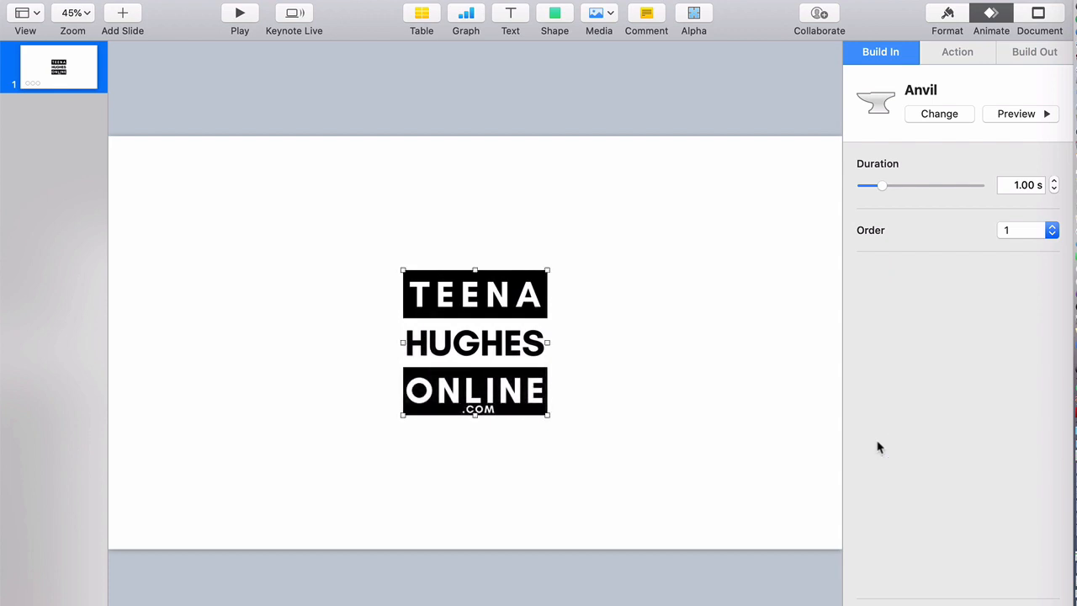
left_click(845, 424)
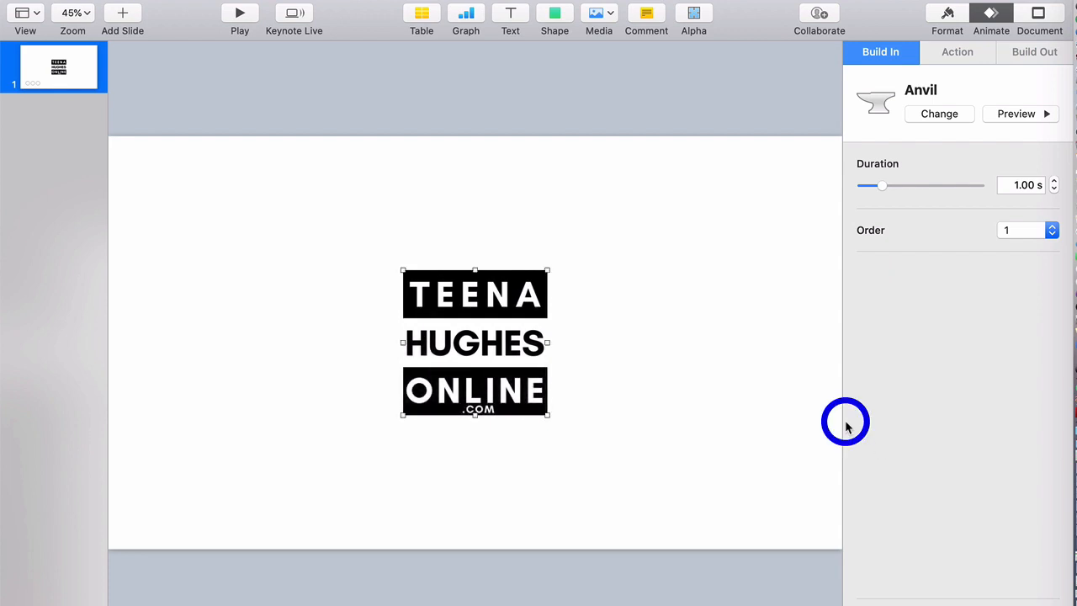
- Add a Flip action effect to the logo and switch it to Jiggle
left_click(957, 53)
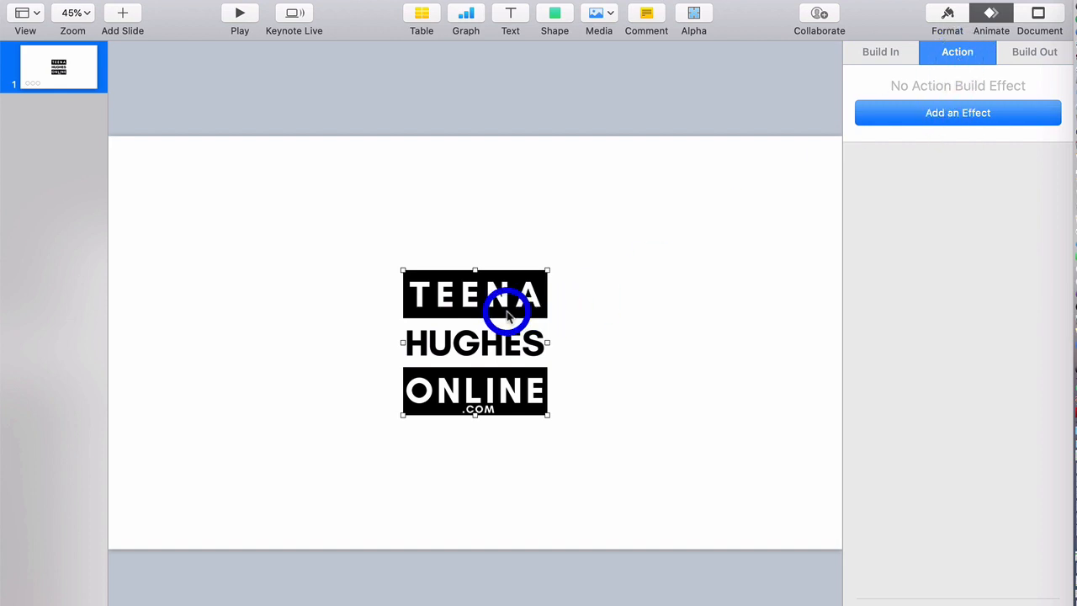
left_click(950, 113)
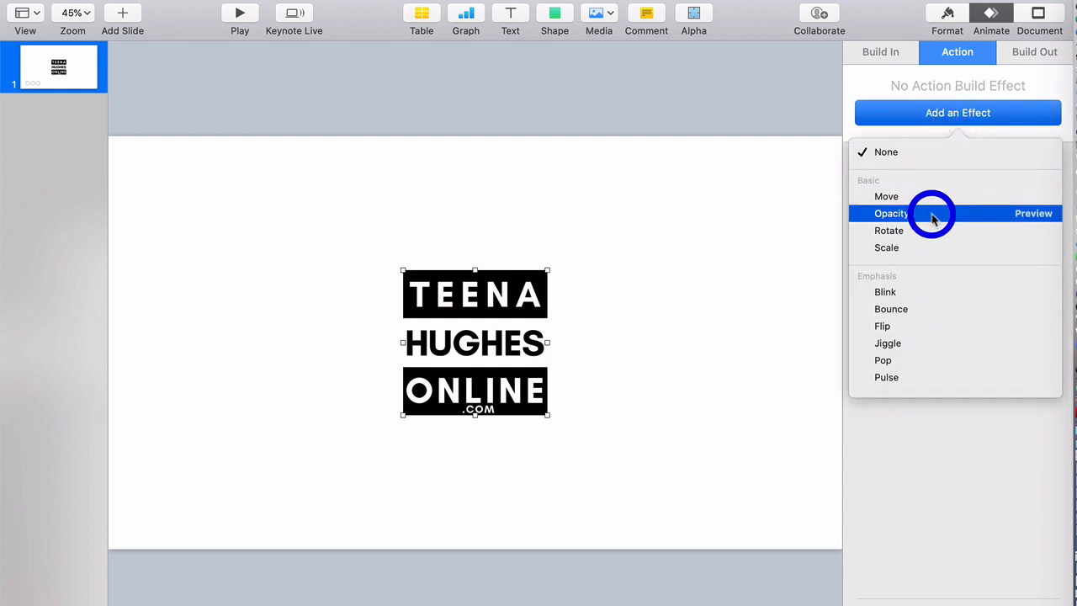
left_click(923, 334)
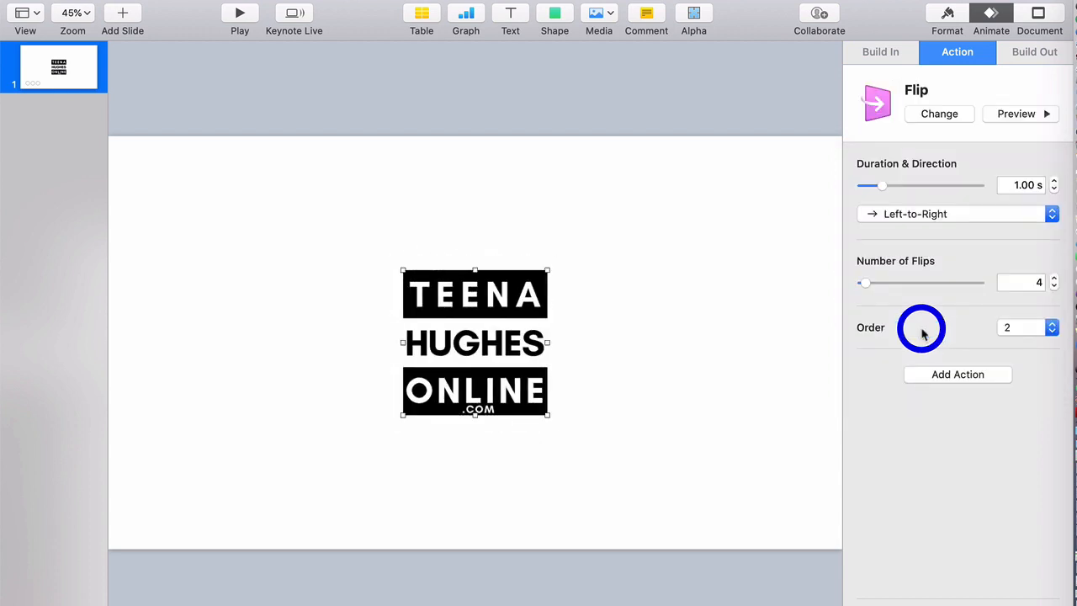
left_click(947, 114)
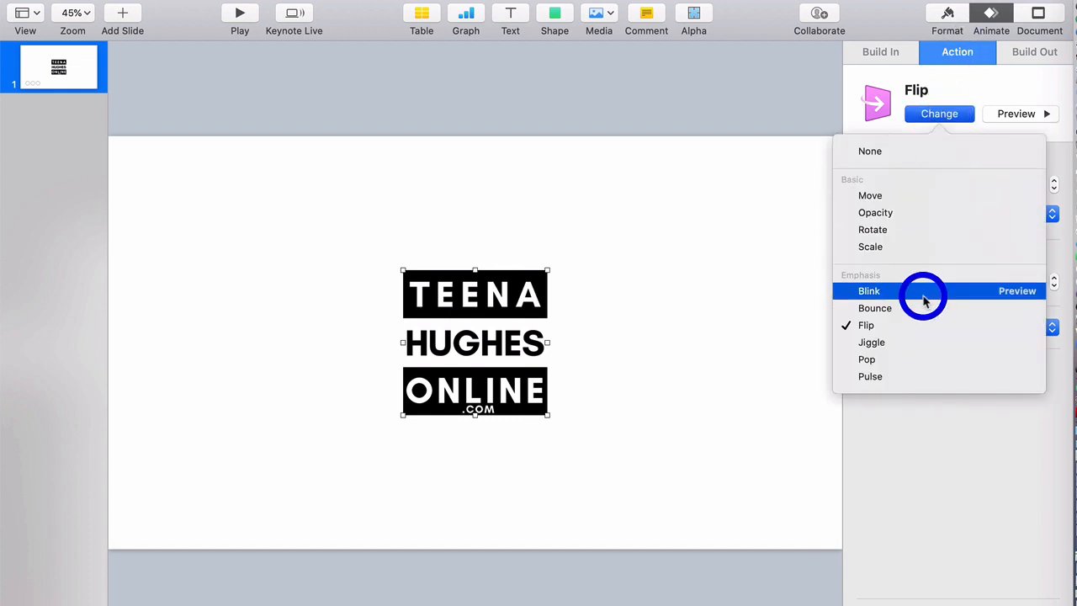
left_click(913, 343)
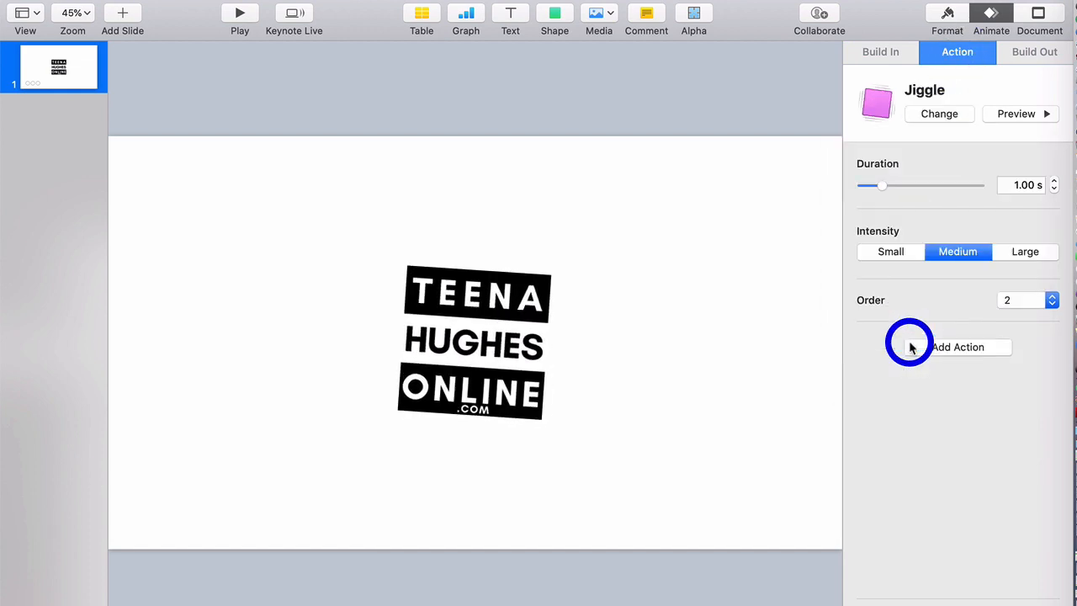
- Change the logo's action effect to the emphasis effect Pop
left_click(943, 113)
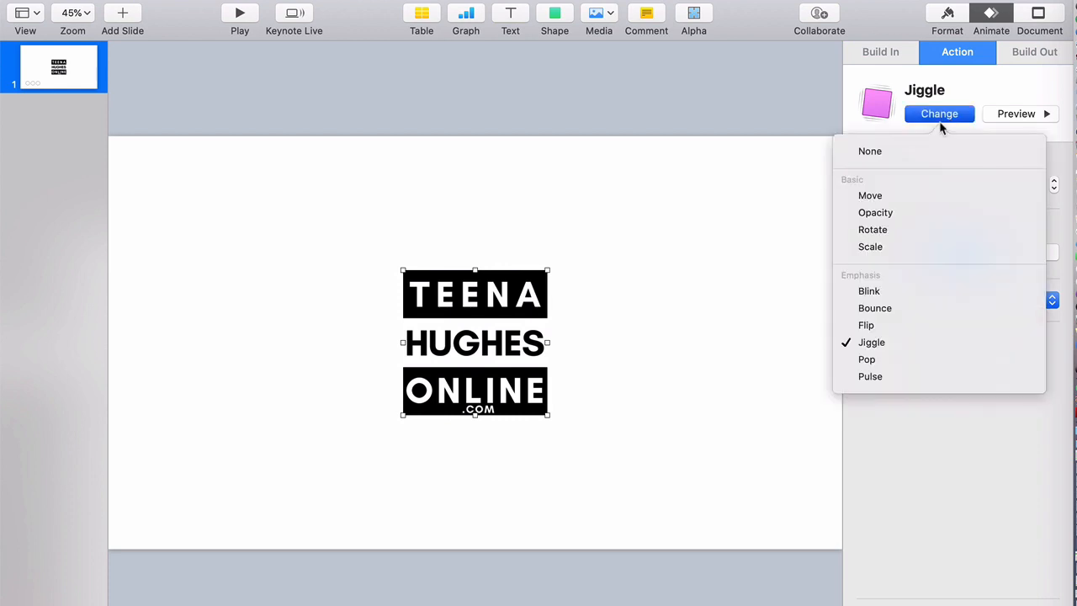
left_click(904, 360)
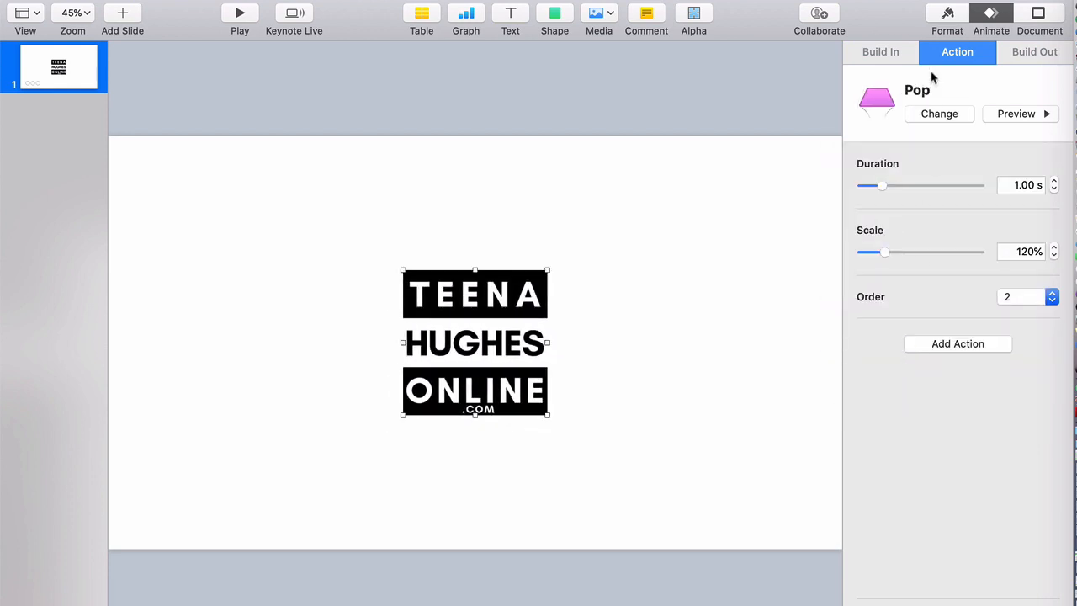
- Try the Blink action effect on the logo and settle on the emphasis effect Flip instead
left_click(938, 115)
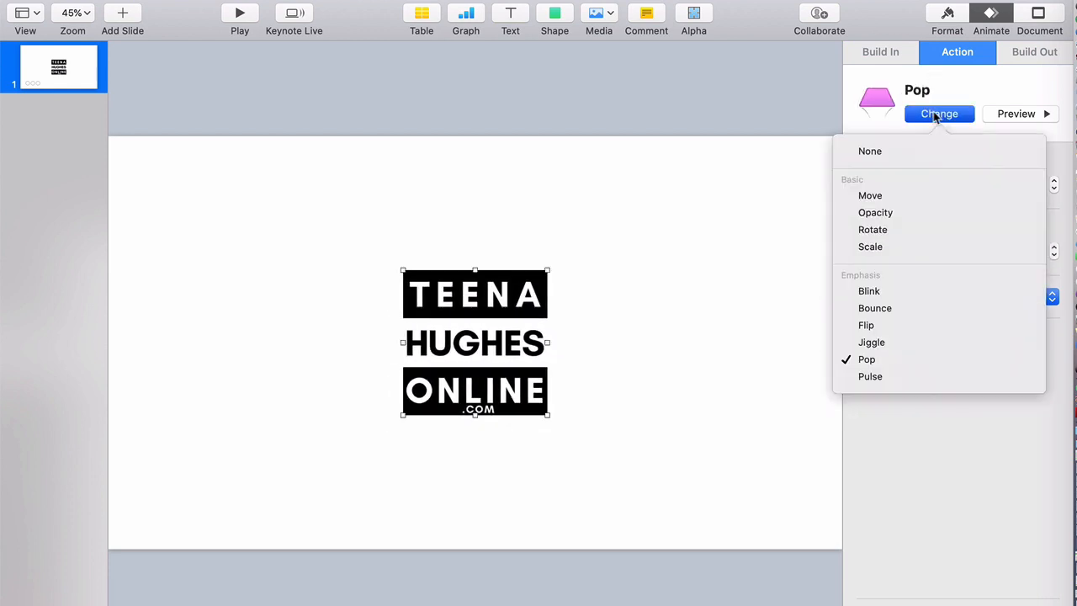
left_click(888, 291)
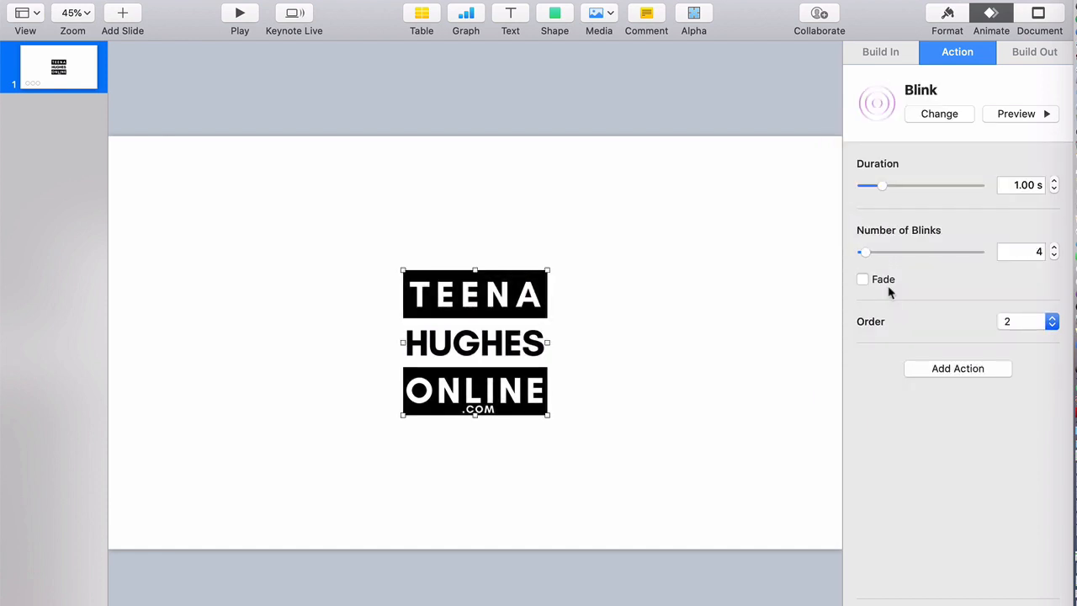
left_click(937, 116)
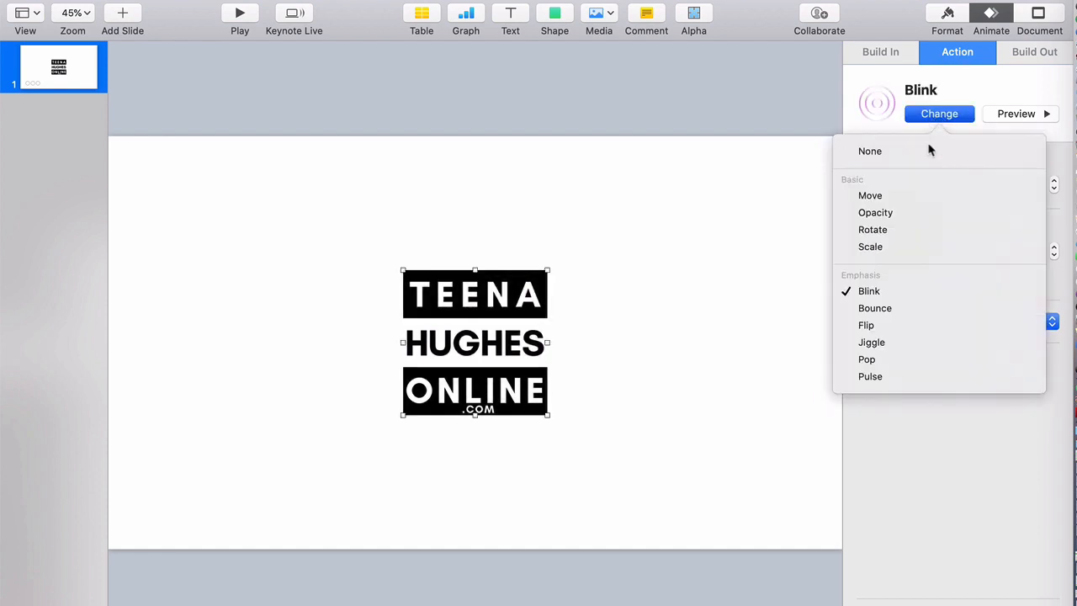
left_click(873, 326)
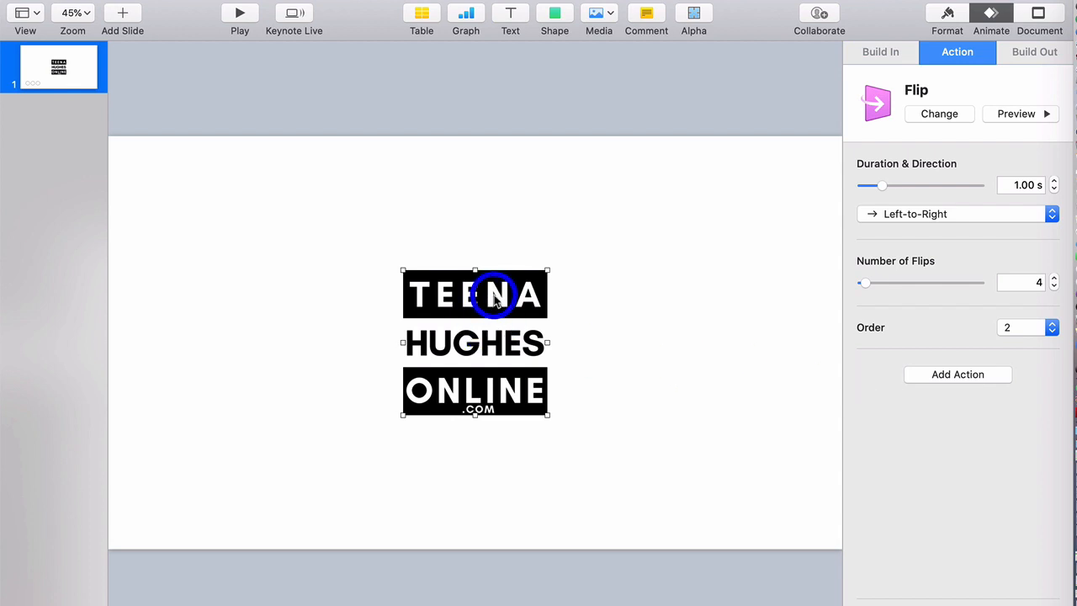
left_click(494, 295)
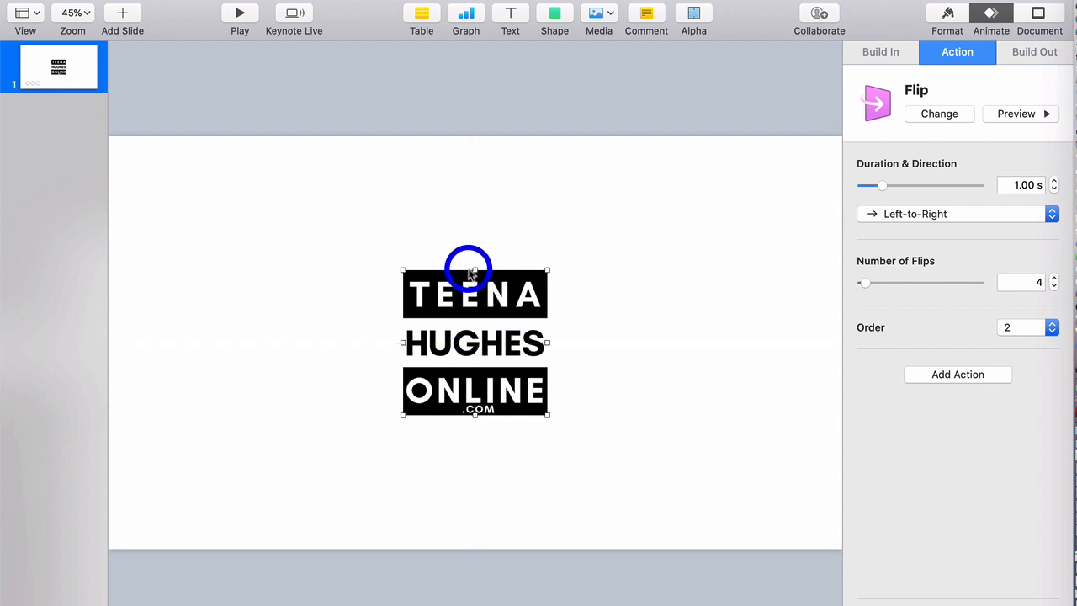
- Add the Confetti build-out effect to the logo and play the slideshow to check the animation
left_click(1035, 54)
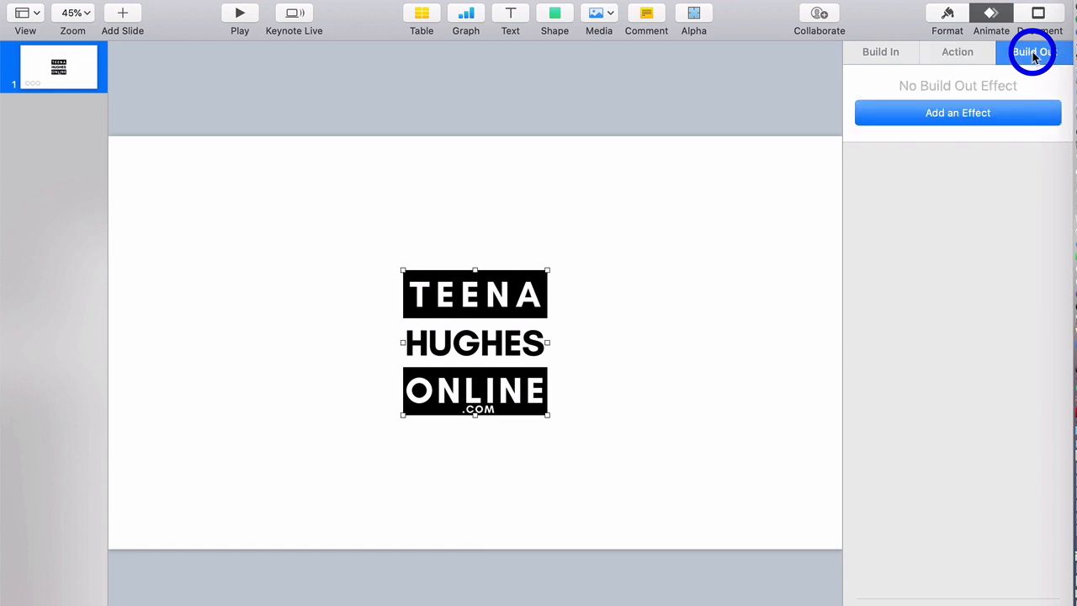
left_click(941, 116)
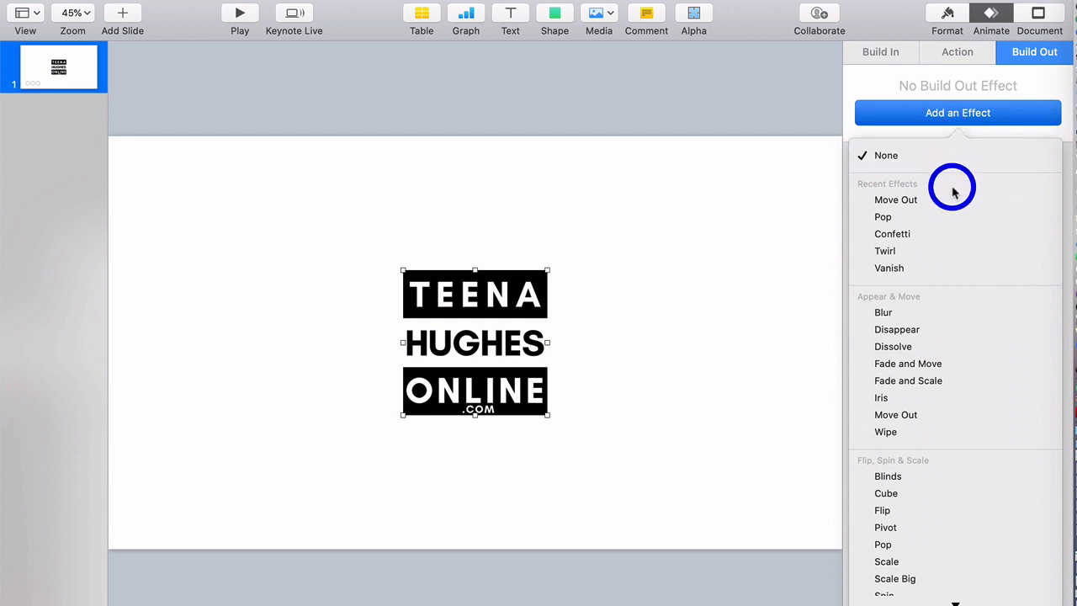
scroll(954, 204, "down", 10)
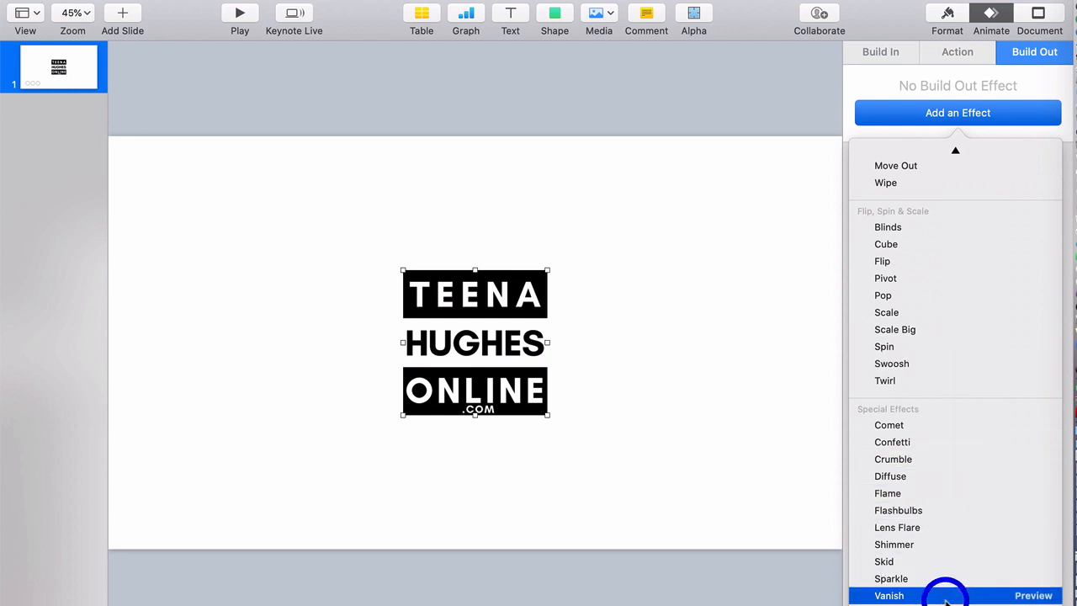
scroll(947, 555, "up", 5)
scroll(944, 541, "up", 2)
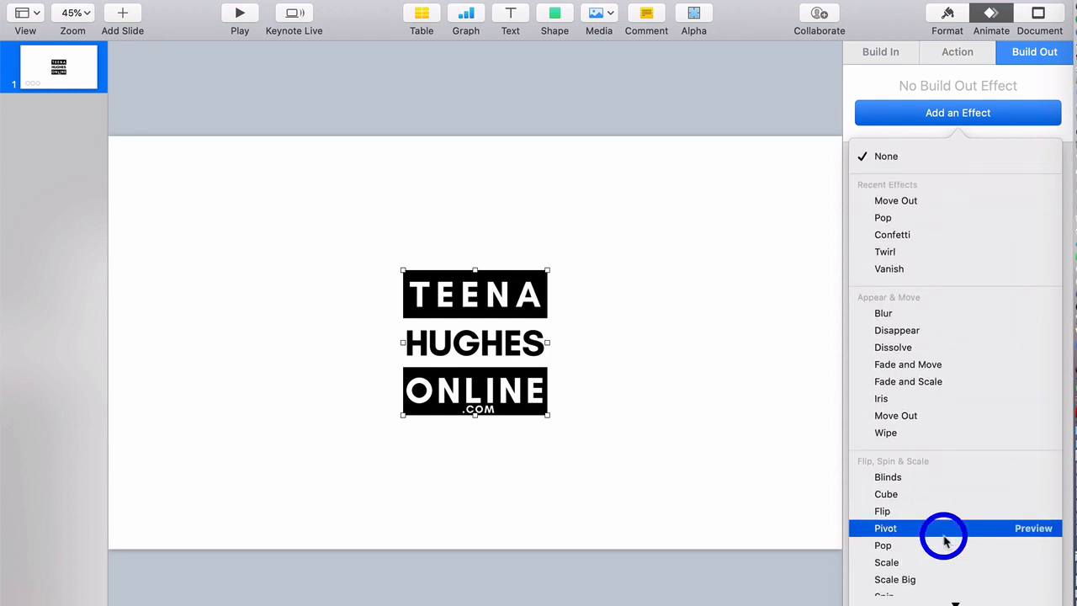
left_click(894, 234)
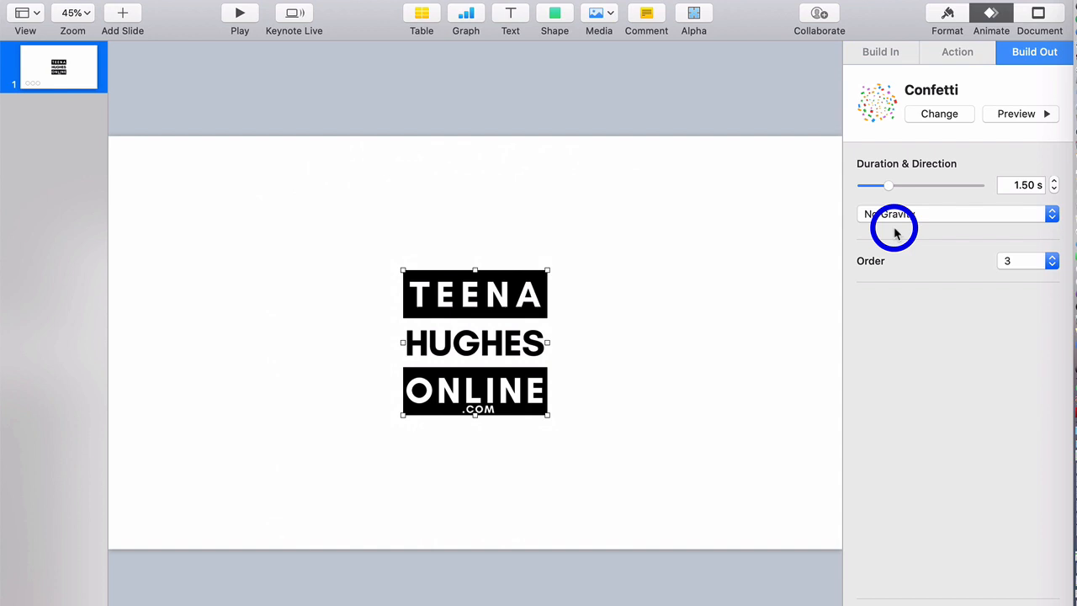
left_click(239, 14)
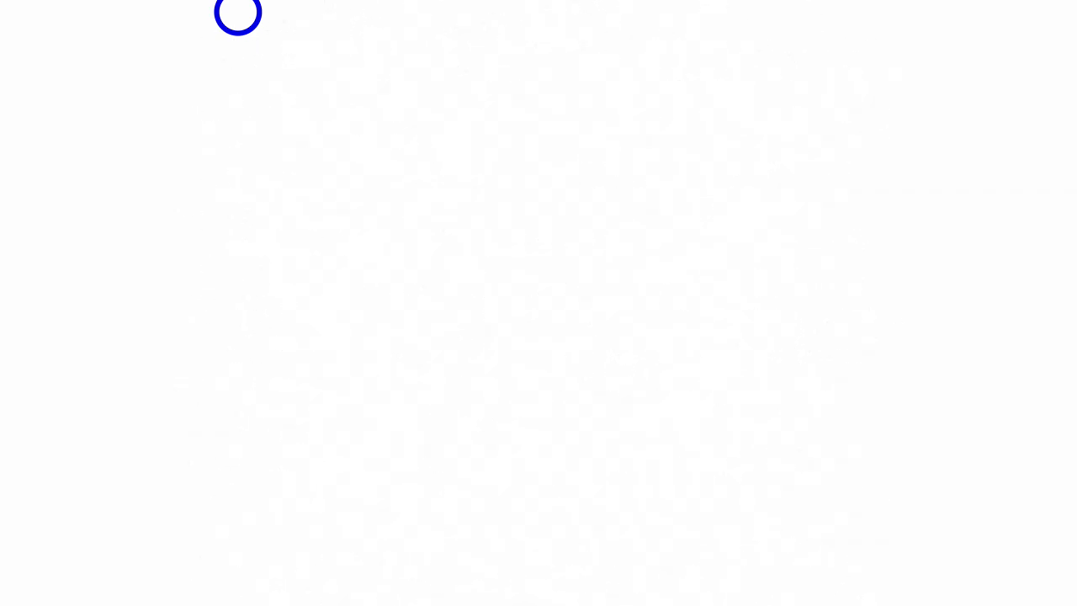
key("Escape")
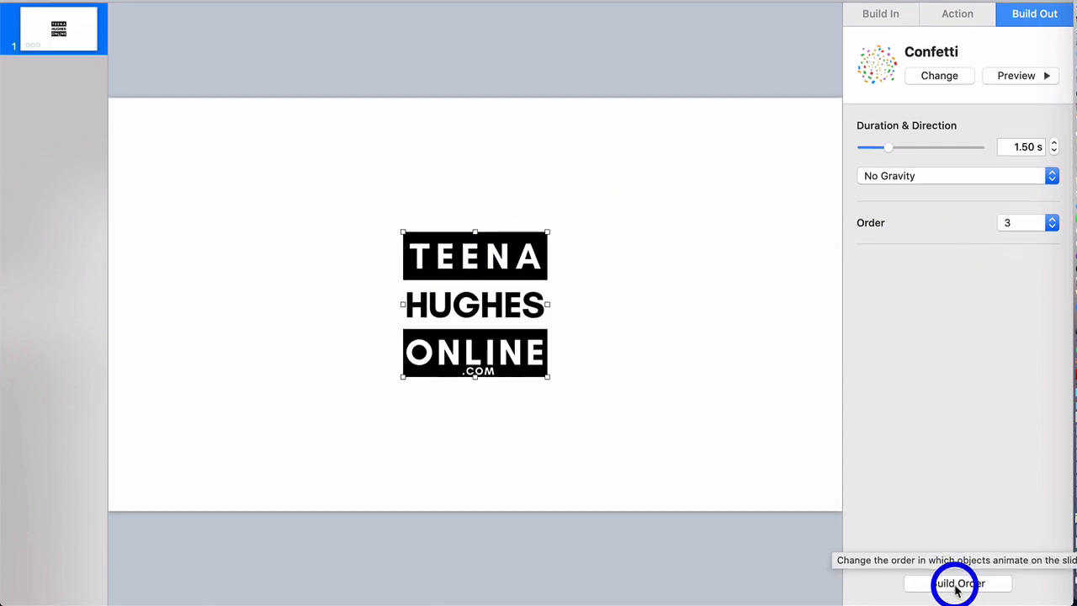
- Open the build order and set the logo's Anvil build to start After Transition
left_click(955, 585)
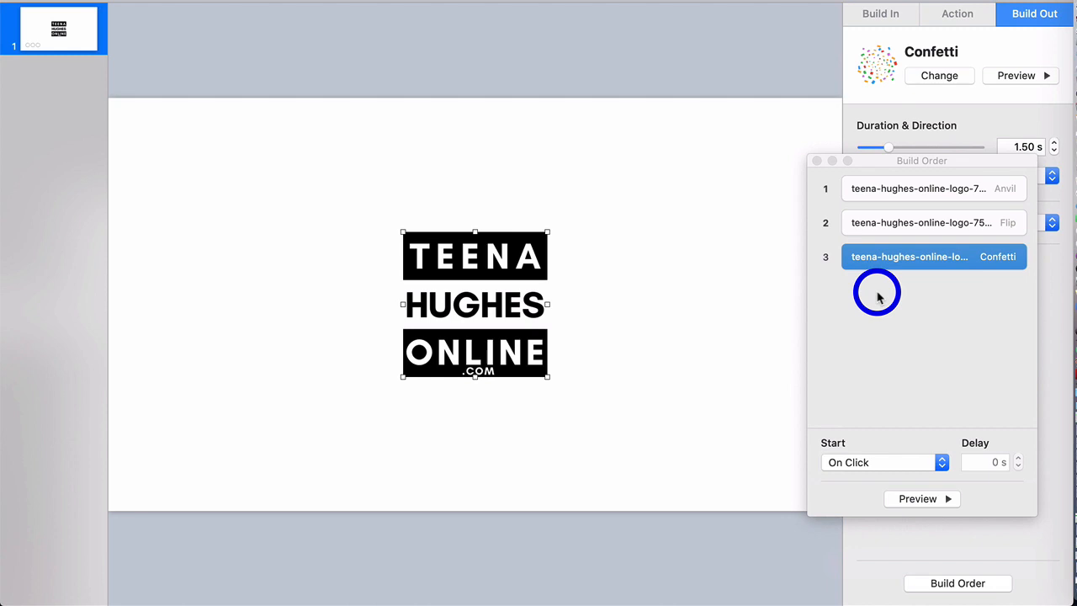
left_click(870, 187)
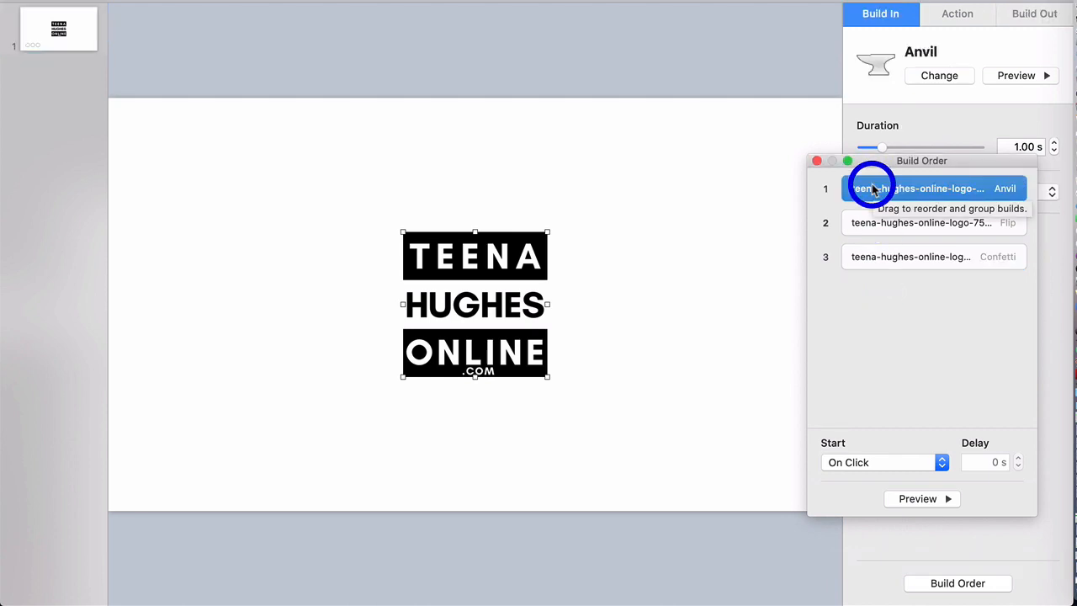
left_click(848, 464)
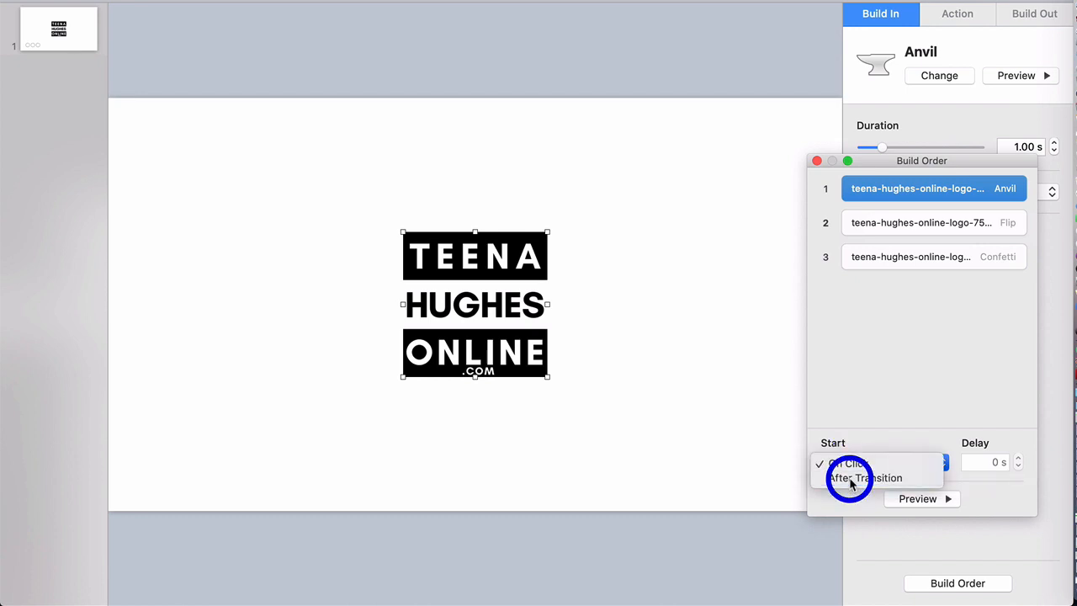
left_click(851, 478)
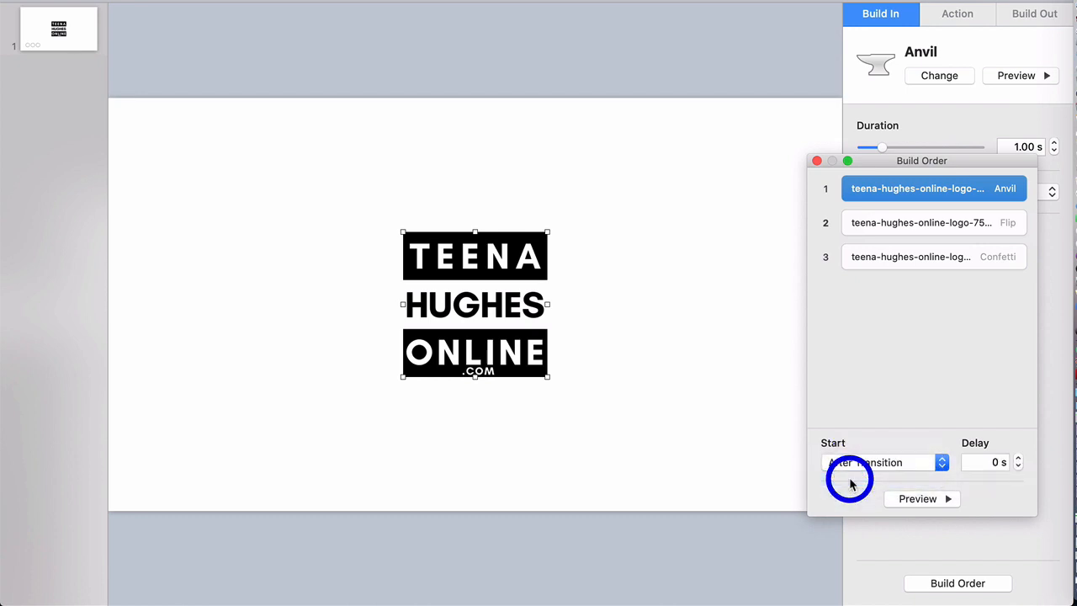
- Set the logo's Flip build to start After Build 1
left_click(887, 227)
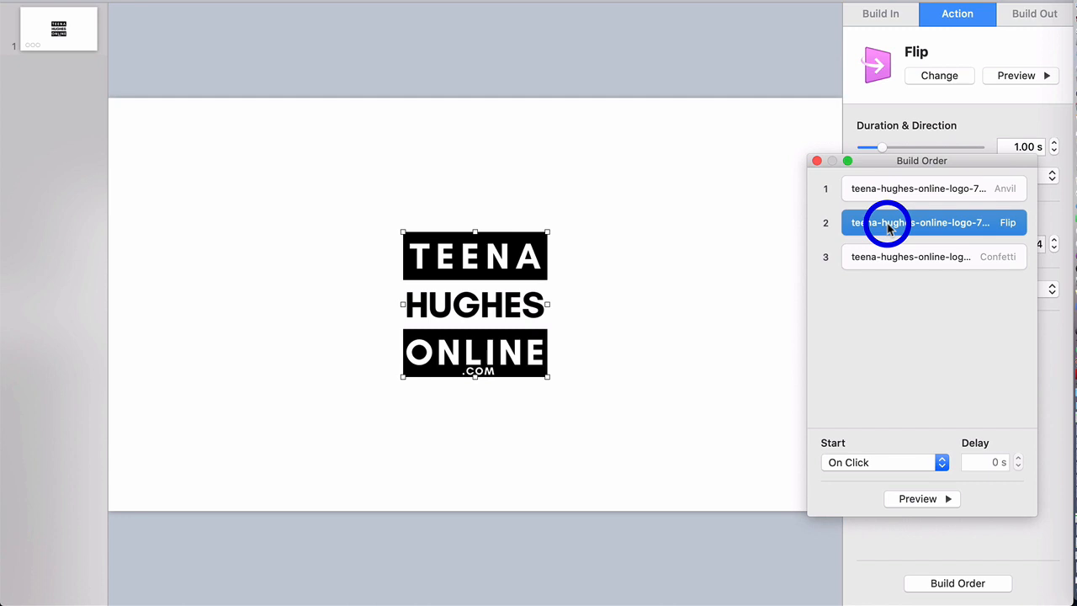
left_click(856, 474)
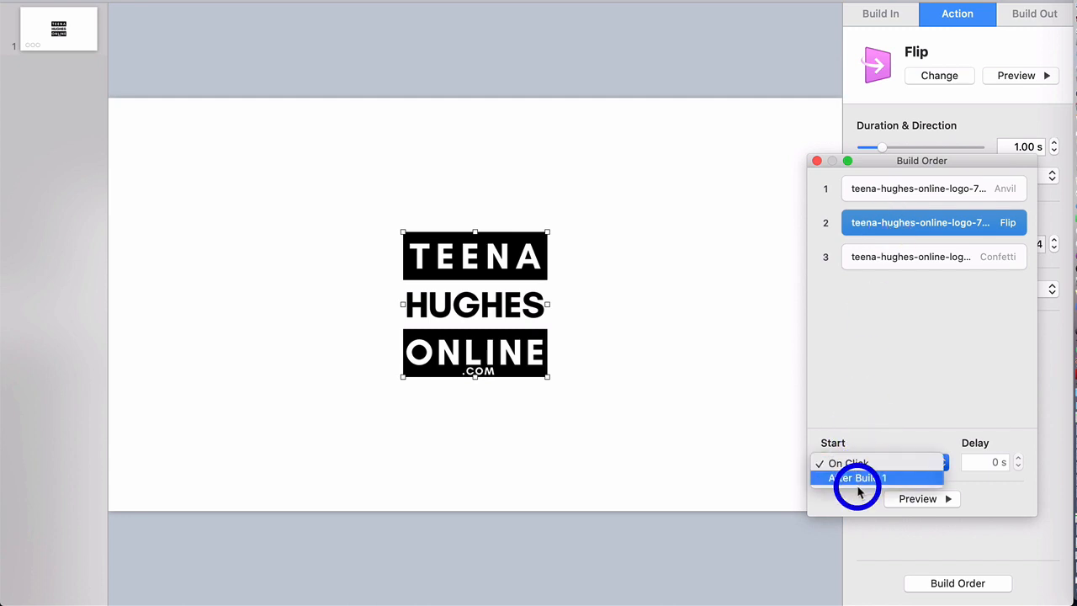
left_click(856, 477)
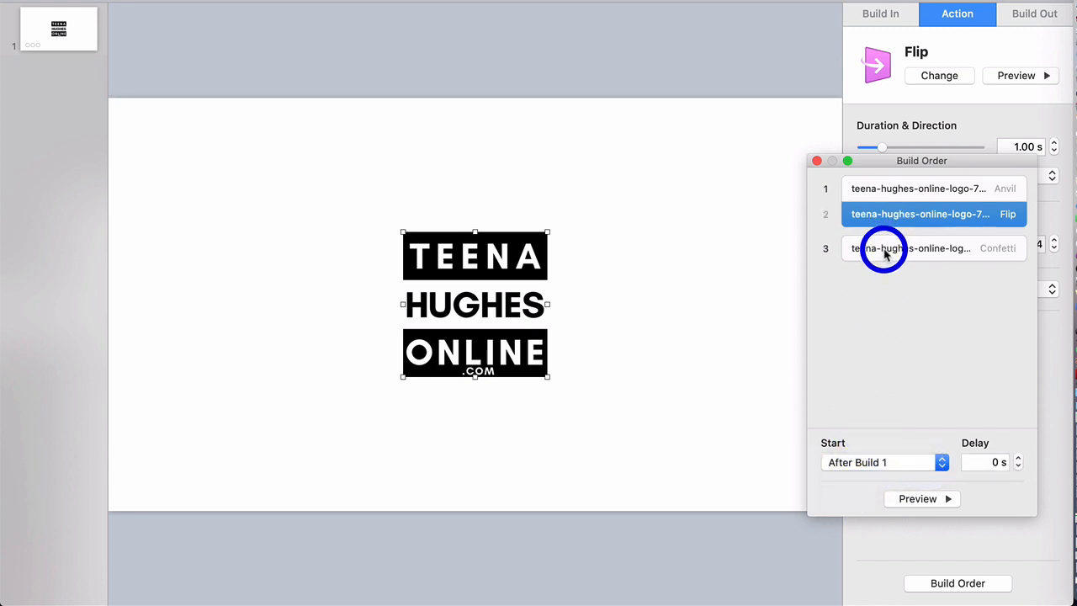
- Set the logo's Confetti build to start After Build 2 and play back the complete build sequence
left_click(882, 249)
left_click(855, 463)
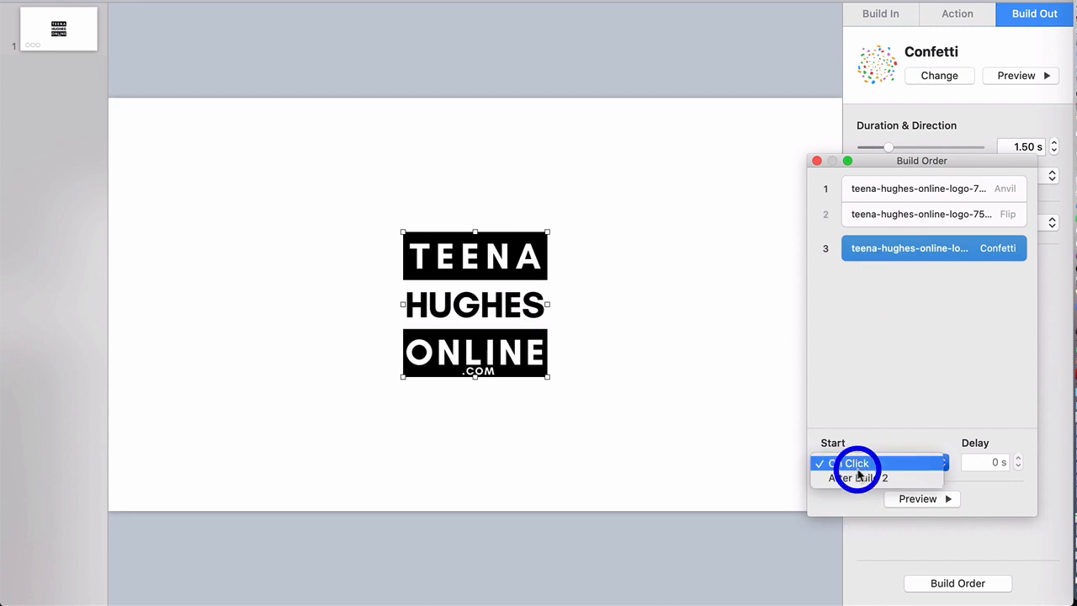
left_click(860, 479)
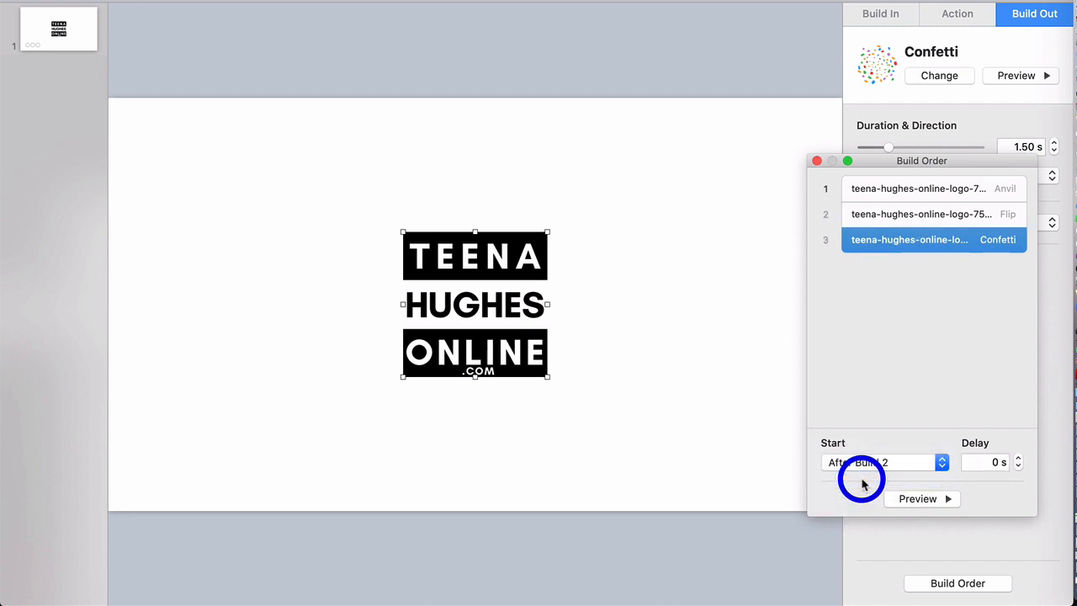
left_click(917, 500)
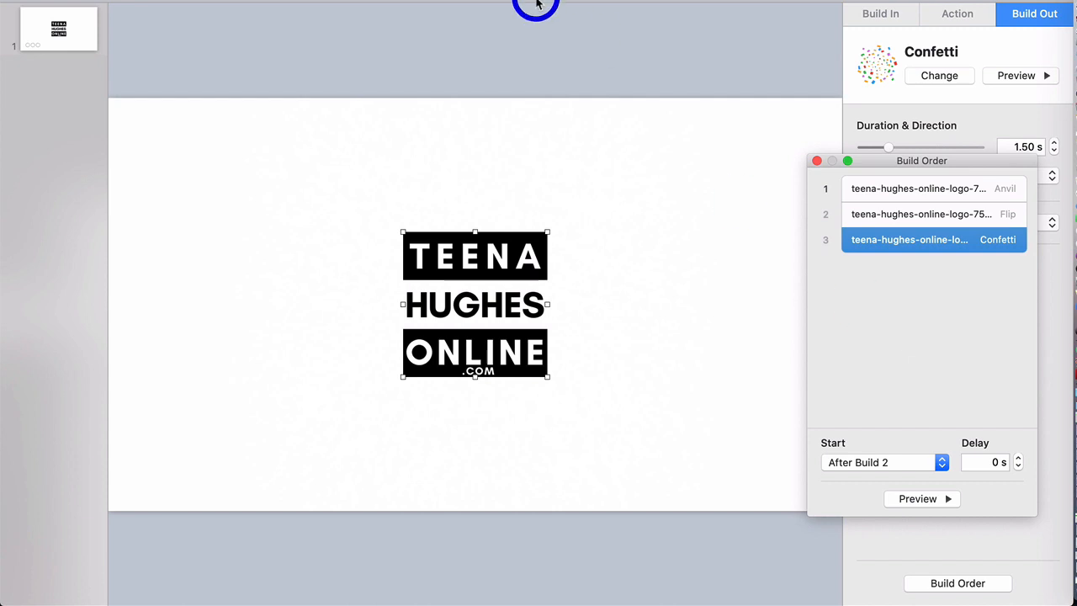
key("alt+super+p")
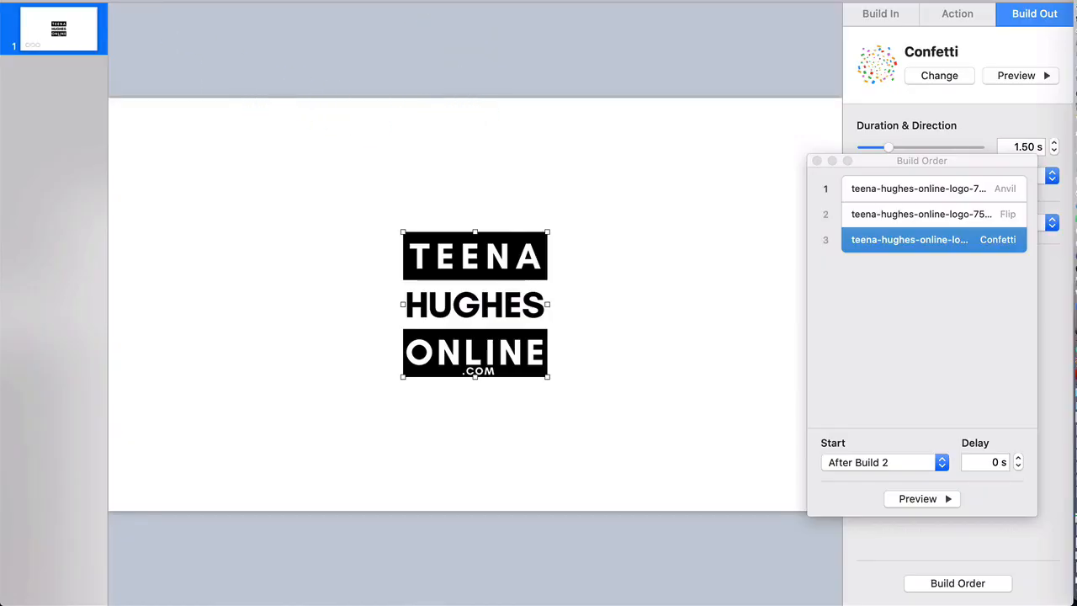
- Export the presentation as a self-playing 720p movie with the suggested file name and folder, closing the Build Order window
left_click(116, 1)
mouse_move(154, 152)
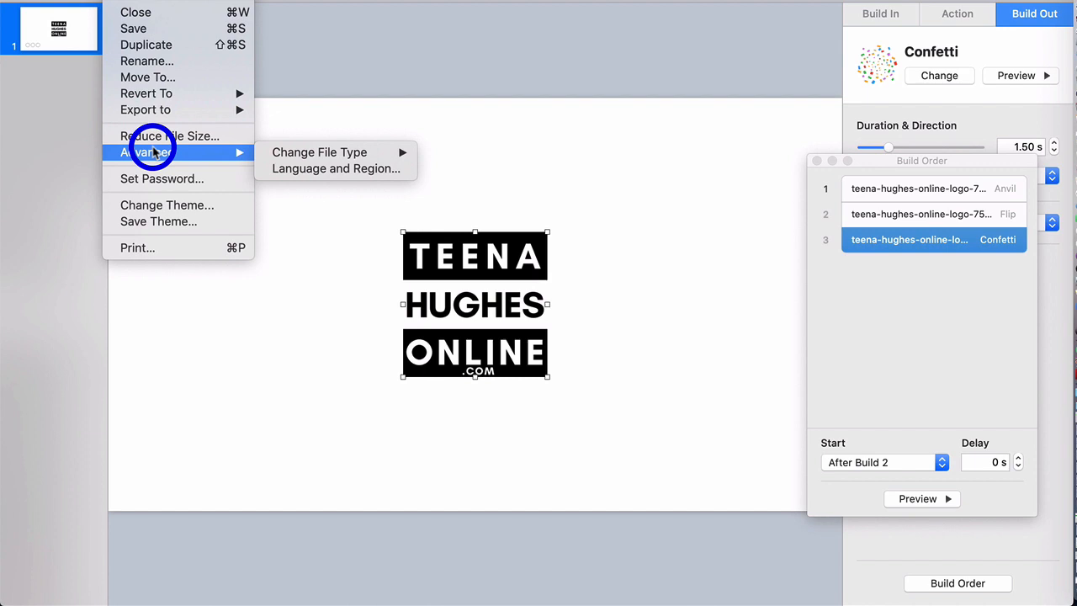
mouse_move(139, 107)
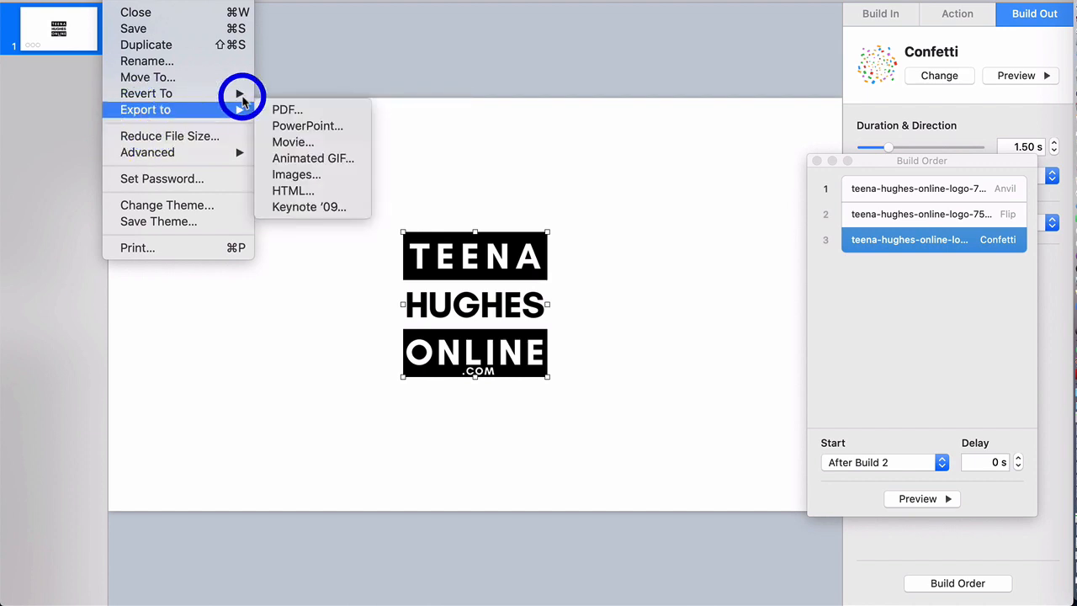
left_click(293, 143)
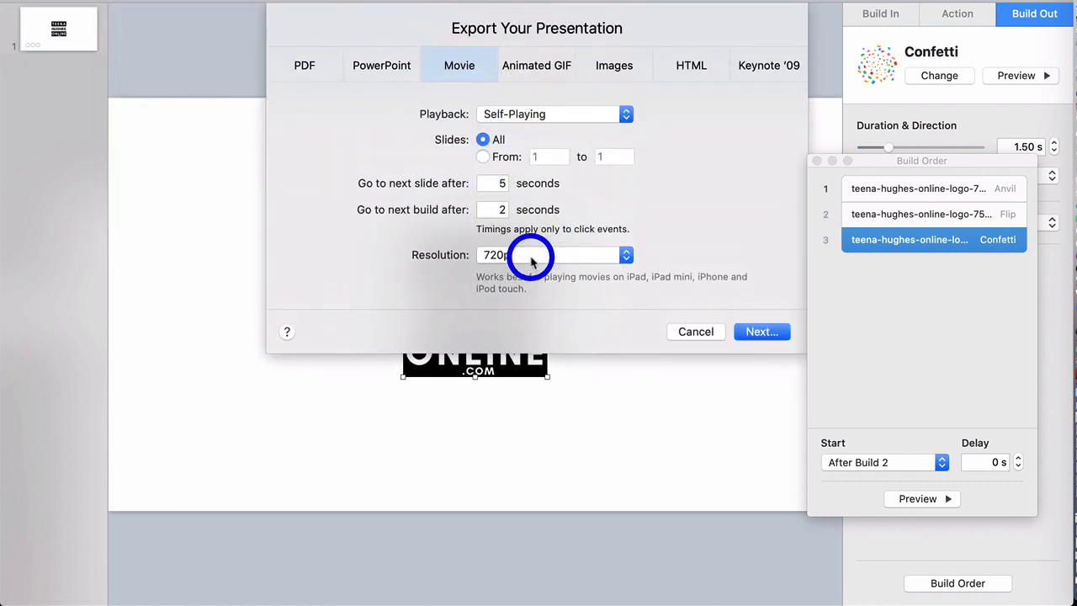
left_click(760, 333)
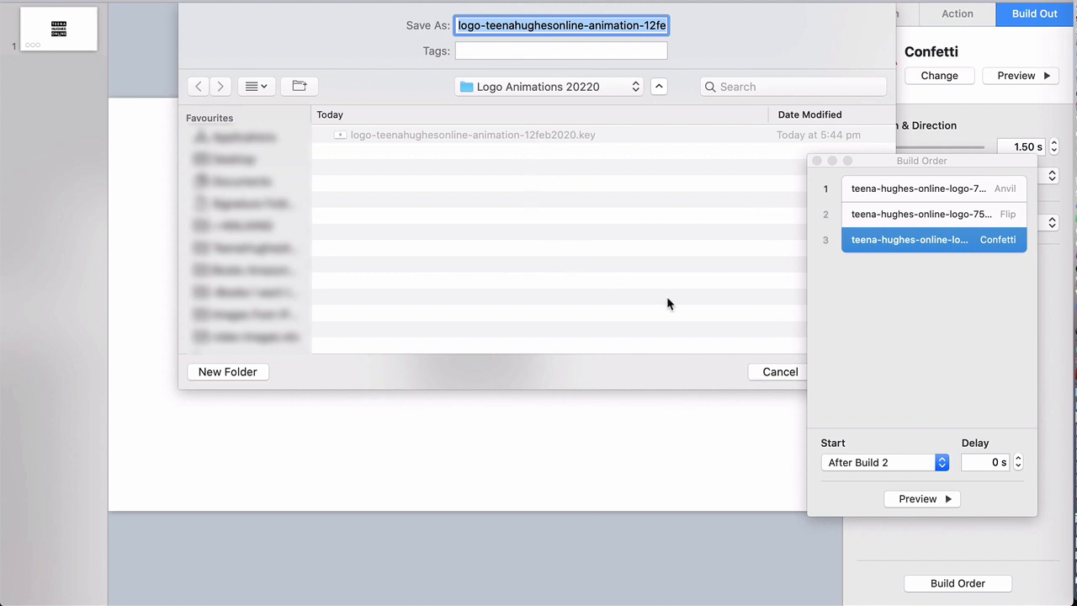
left_click(816, 159)
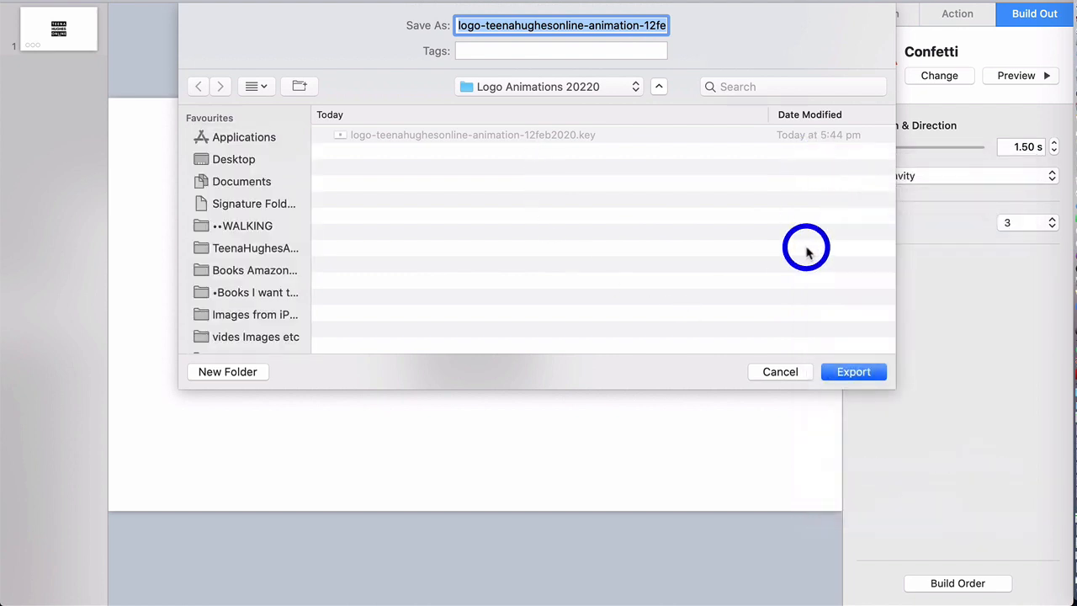
left_click(858, 375)
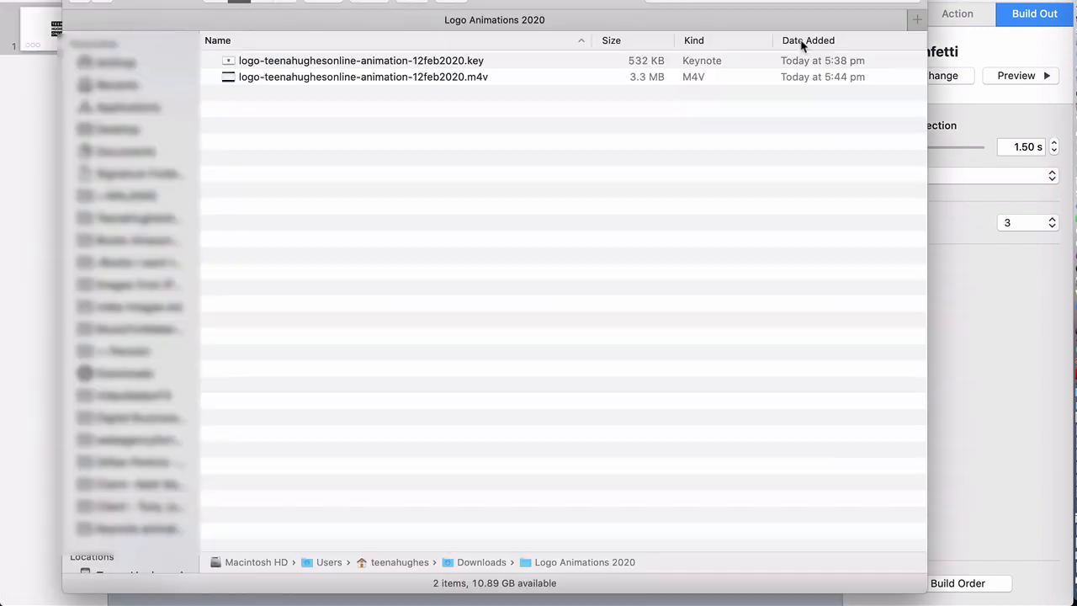
- Sort the export folder in Finder by date added and play the exported M4V movie in QuickTime Player
left_click(801, 40)
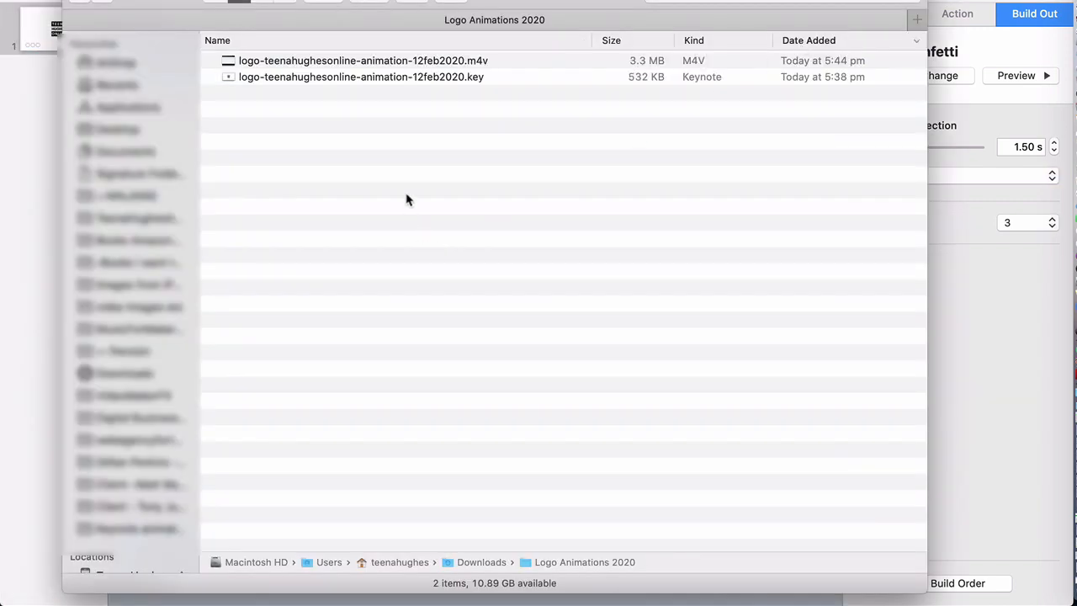
double_click(227, 62)
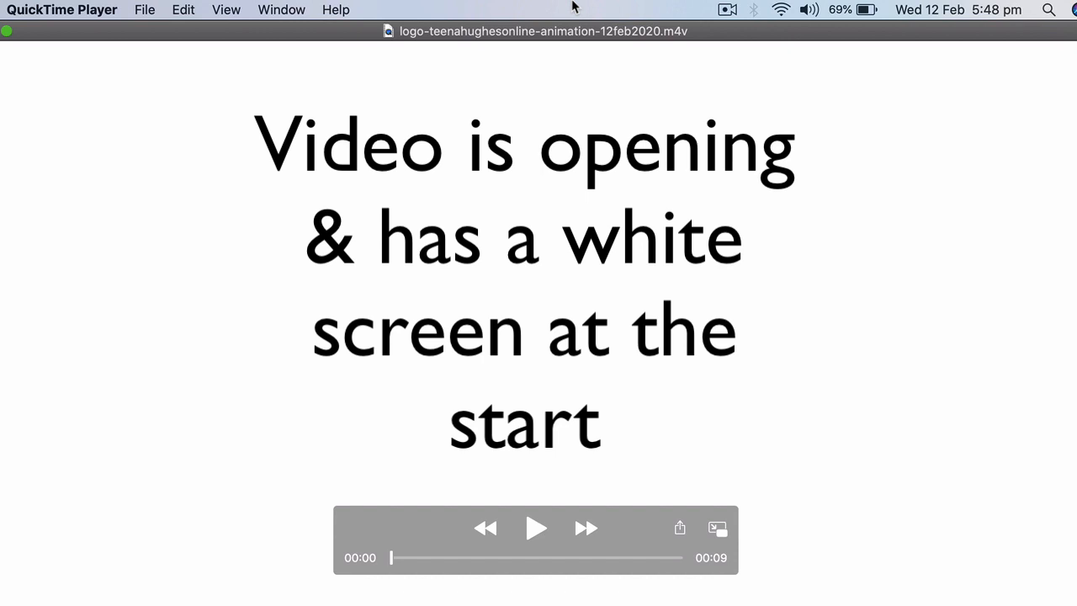
left_click(537, 528)
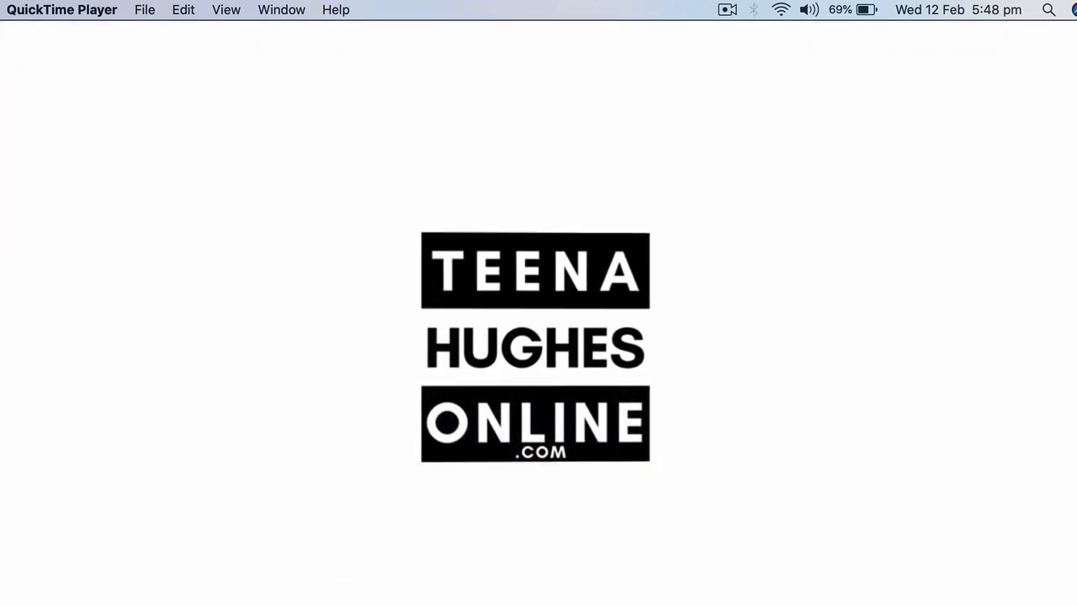